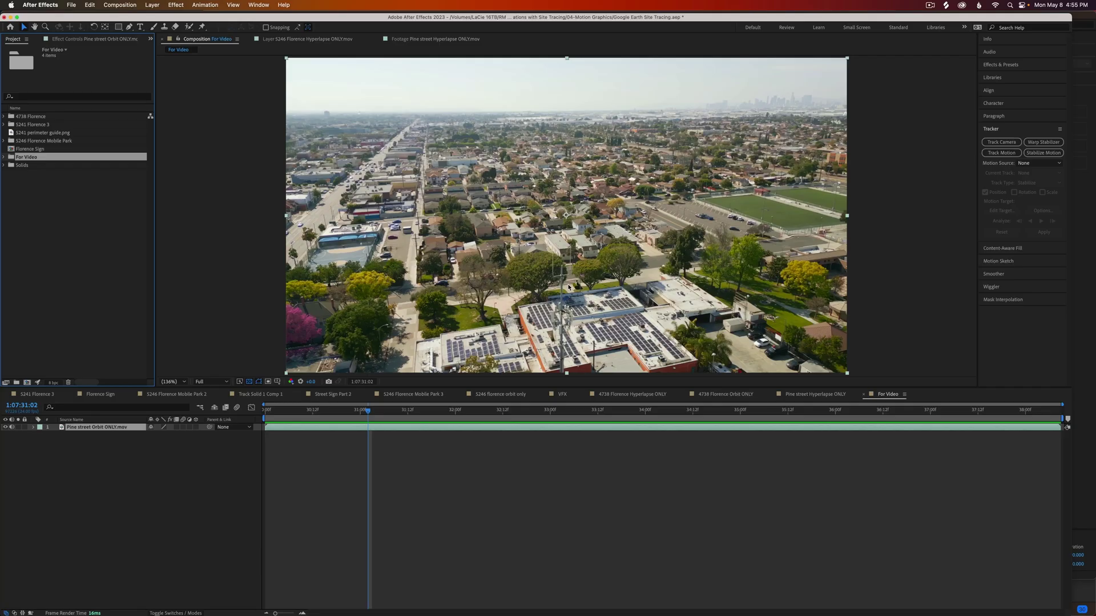
pyautogui.press('super+Tab')
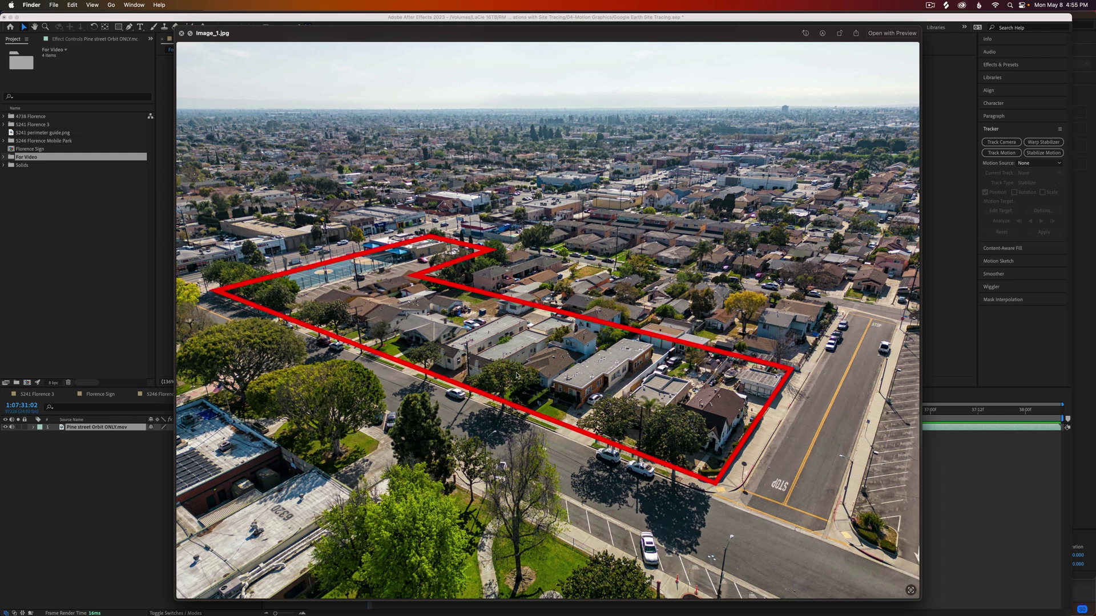
pyautogui.press('super+Tab')
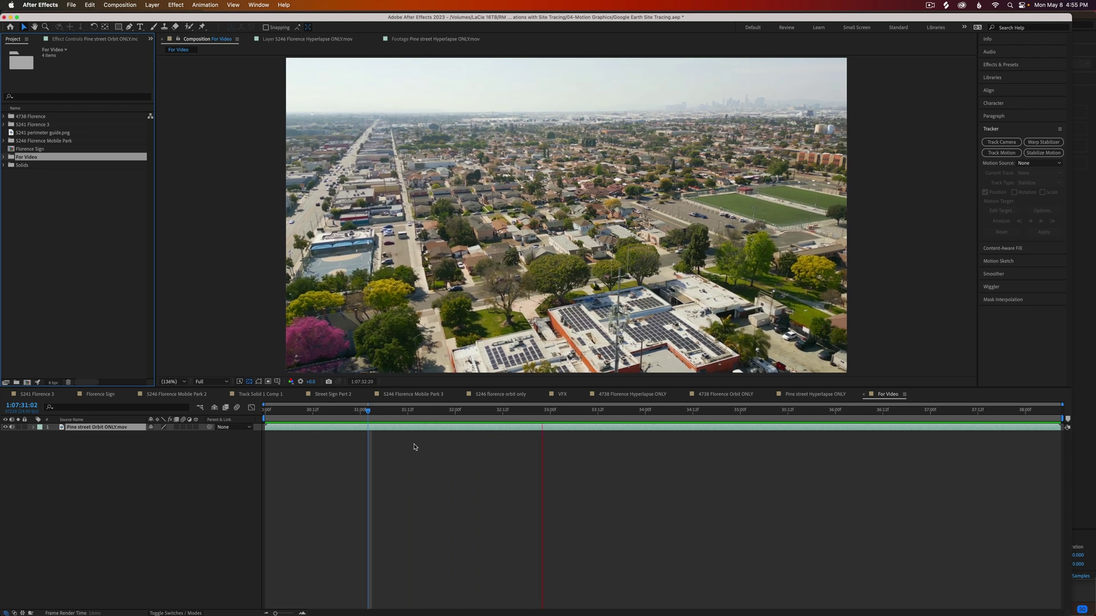
pyautogui.press('space')
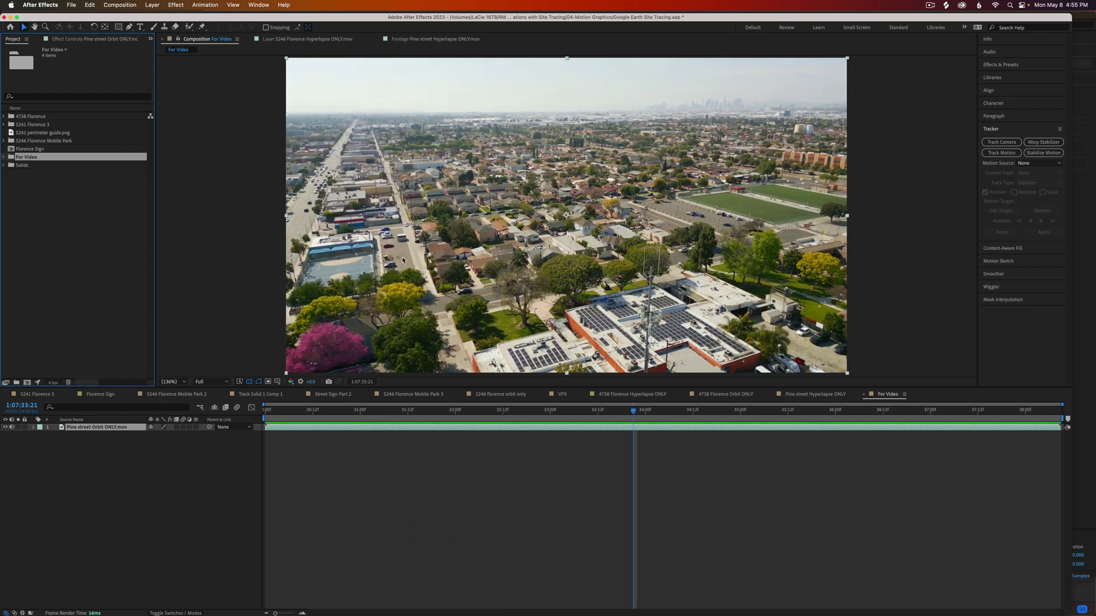
pyautogui.press('space')
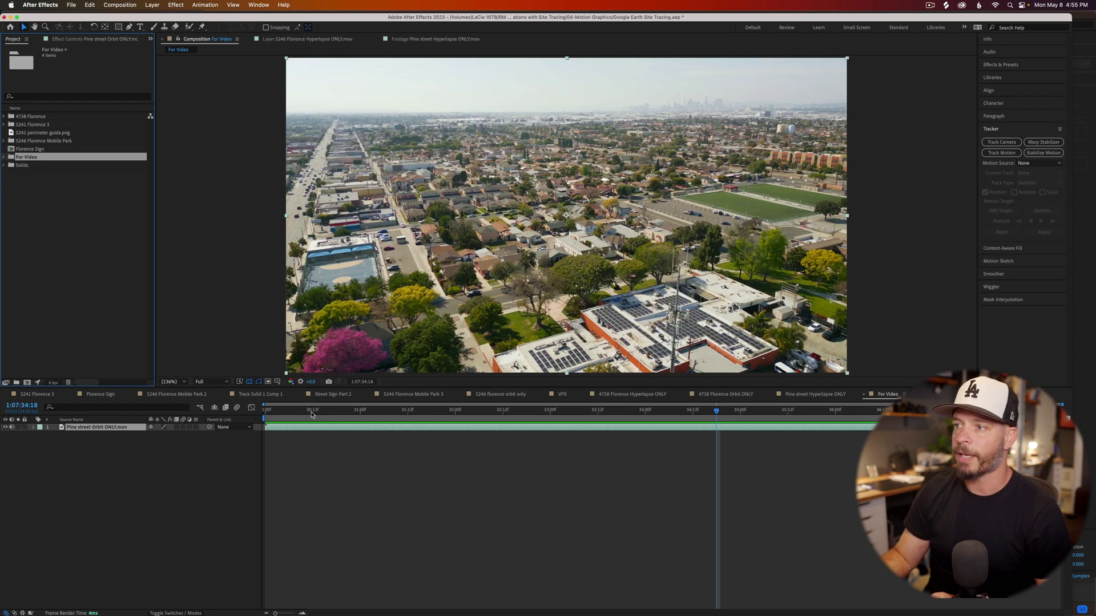
pyautogui.click(296, 410)
pyautogui.press('Home')
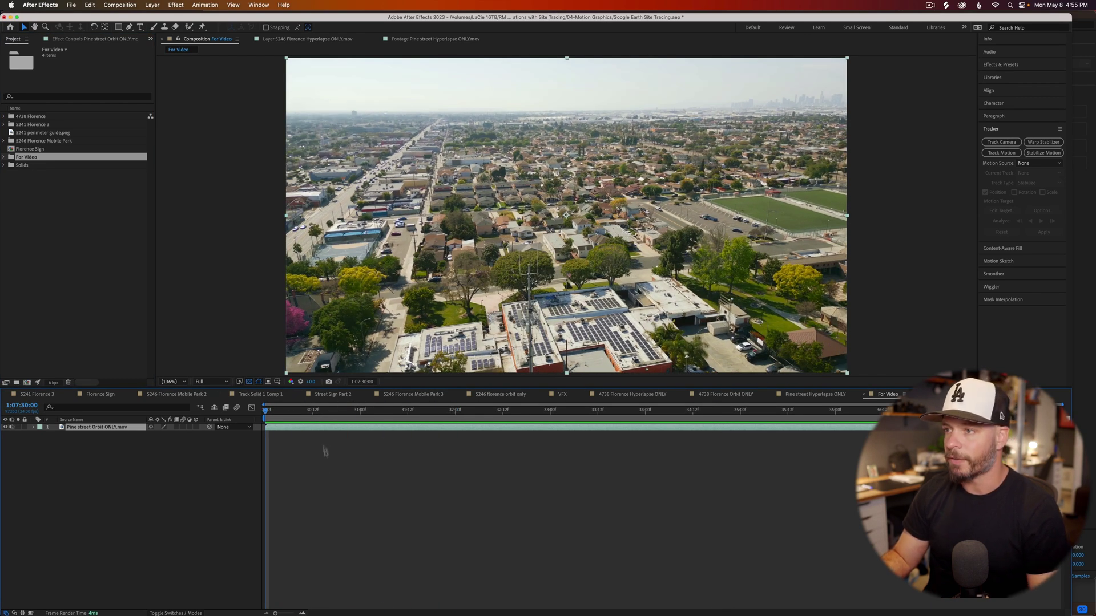
# Duplicate the drone layer, rename the copy MASKS Pine street Orbit ONLY.mov, and apply Mocha AE
pyautogui.press('super+d')
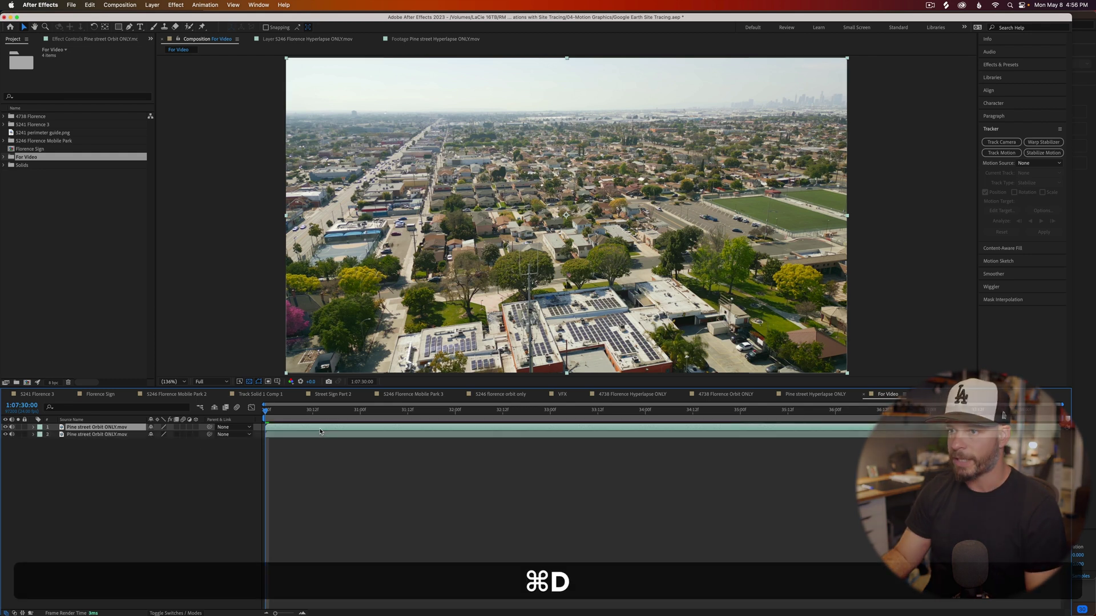
pyautogui.press('Return')
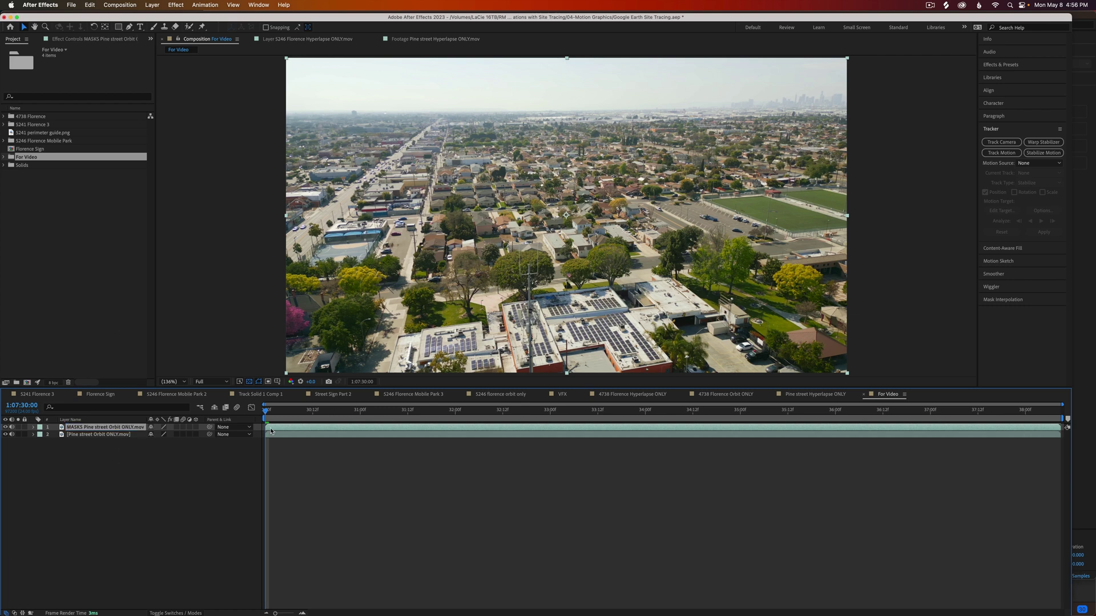
pyautogui.click(176, 6)
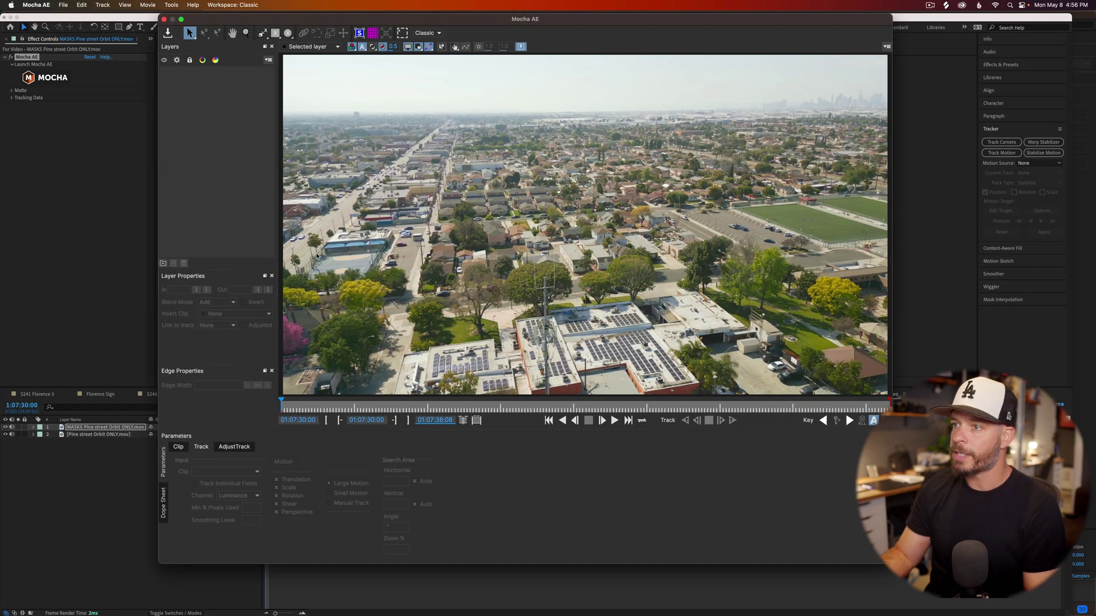
# Review the clip against the reference photo and draw a closed Layer 1 spline around the parcel
pyautogui.press('space')
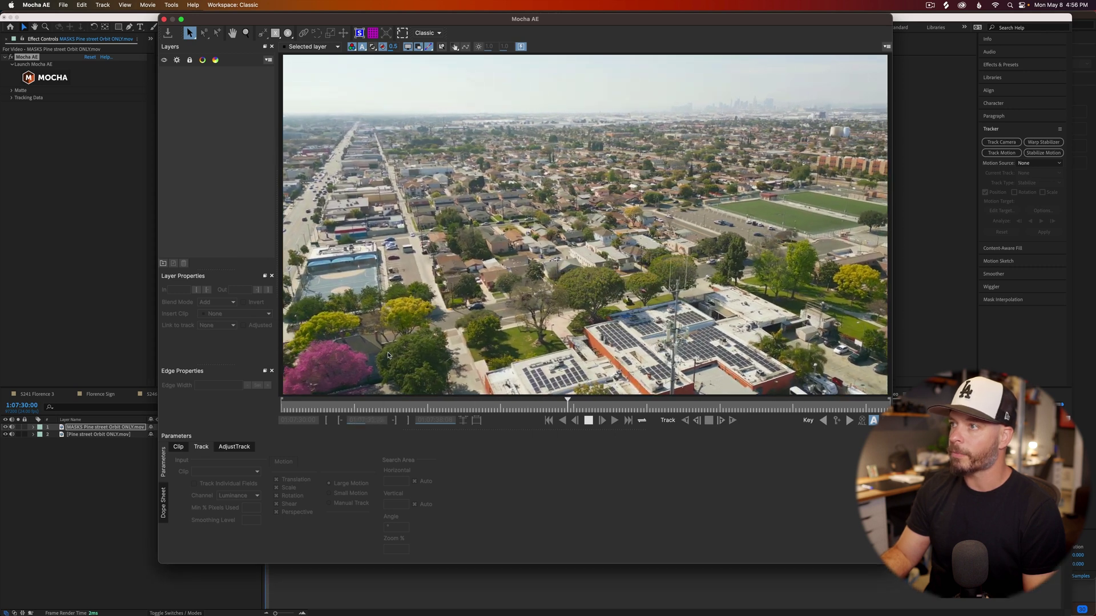
pyautogui.press('space')
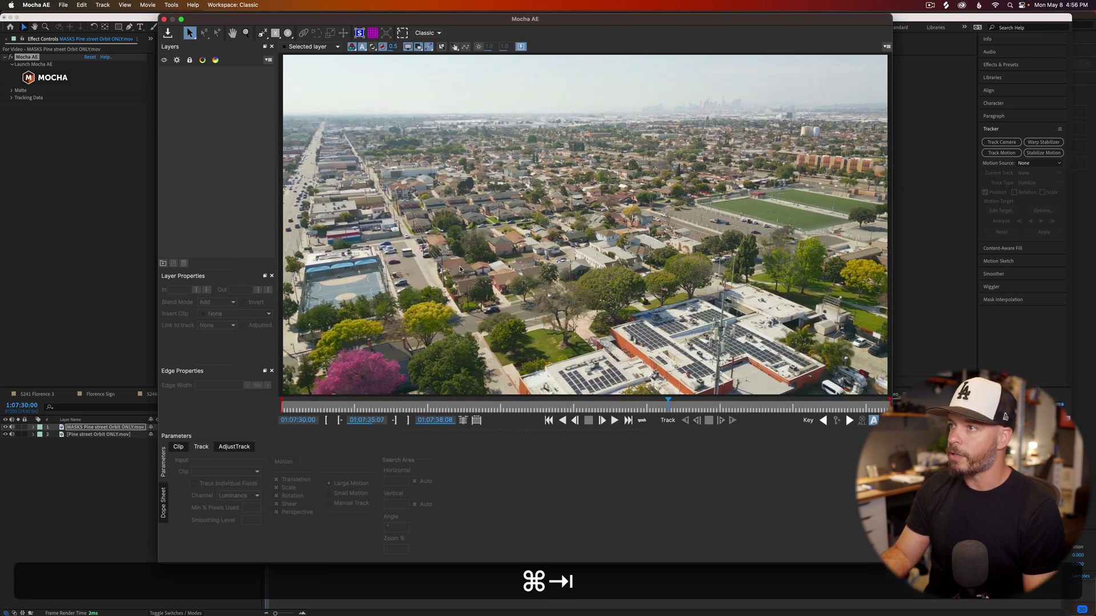
pyautogui.press('super+Tab')
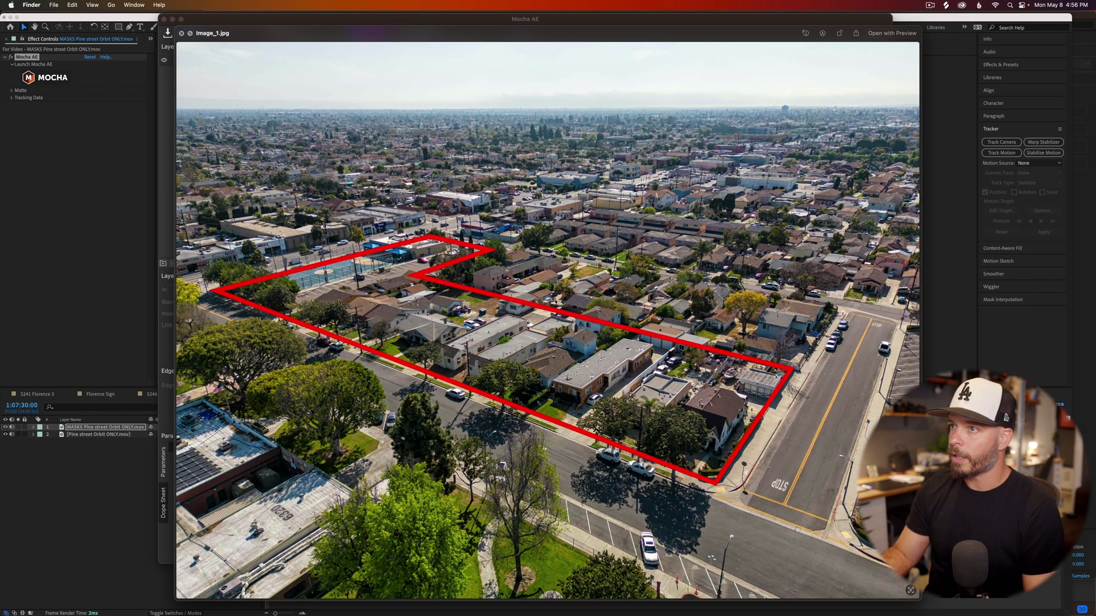
pyautogui.press('super+Tab')
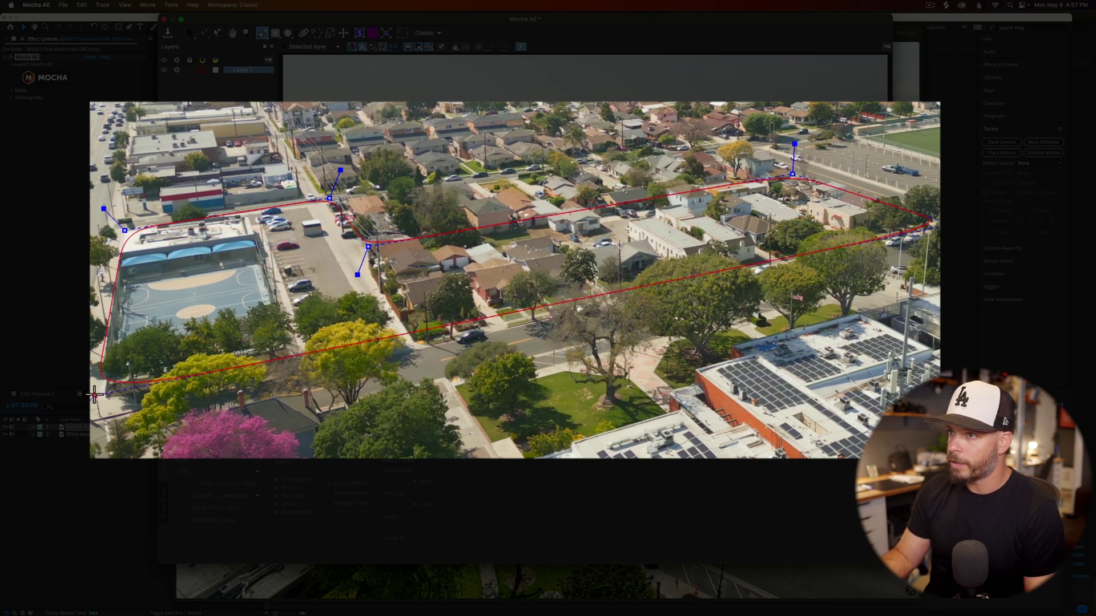
pyautogui.click(125, 228)
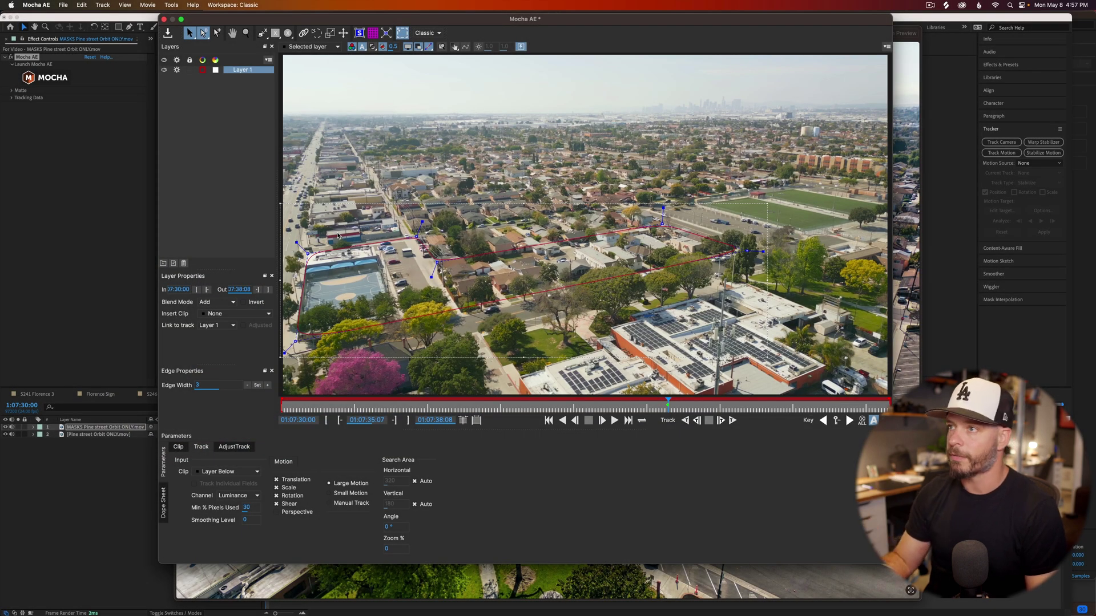
pyautogui.press('super+Tab')
# Compare the outline with the reference photo and nudge a curve handle, corner, top and right points
pyautogui.press('Escape')
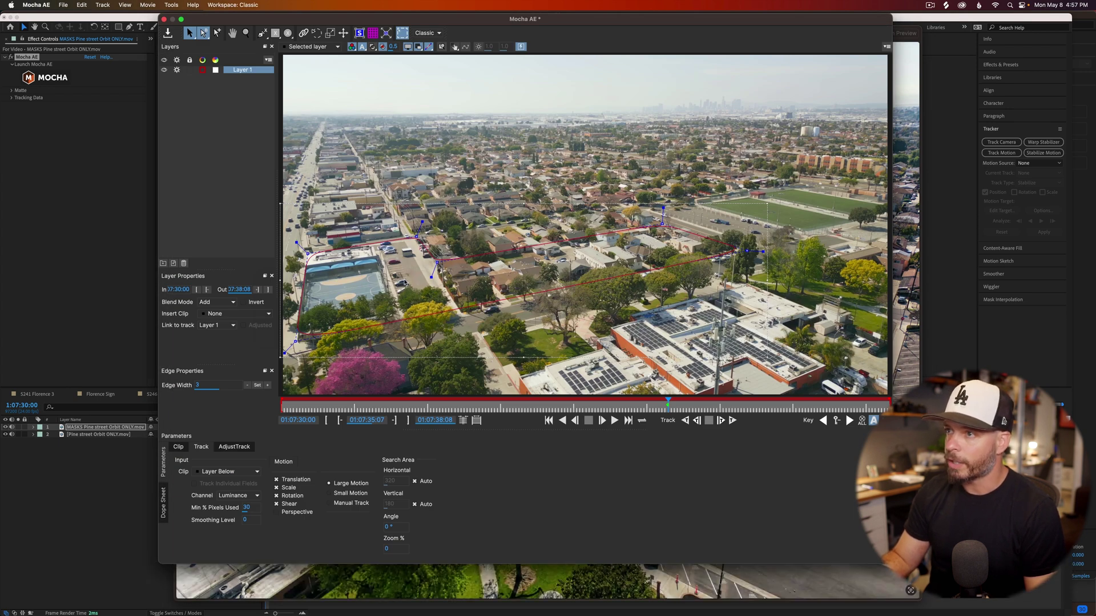
pyautogui.press('super+Tab')
pyautogui.press('super+Tab')
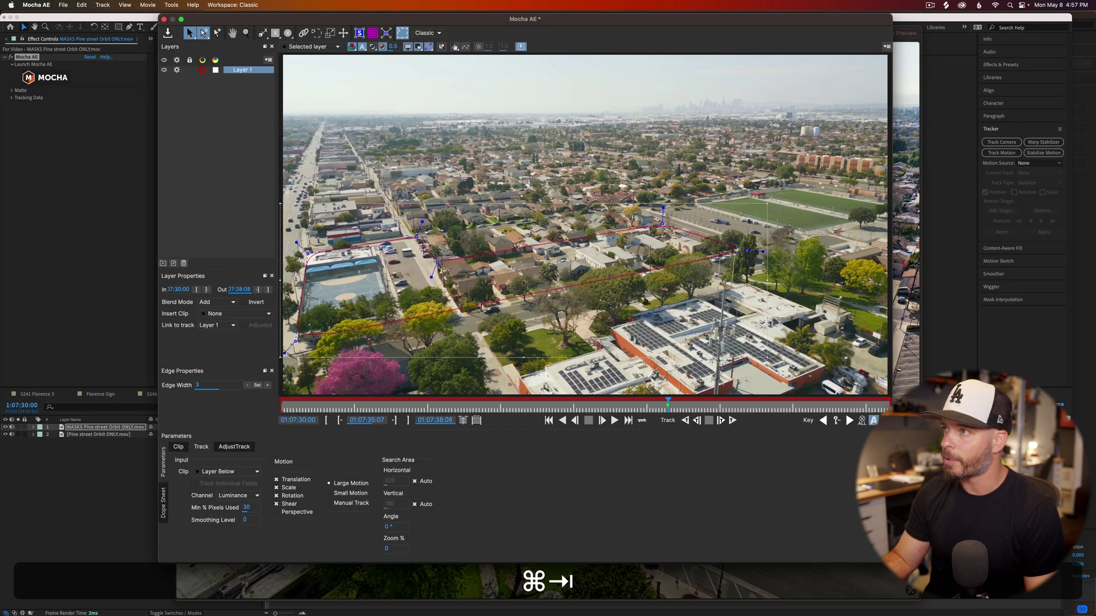
pyautogui.press('super+Tab')
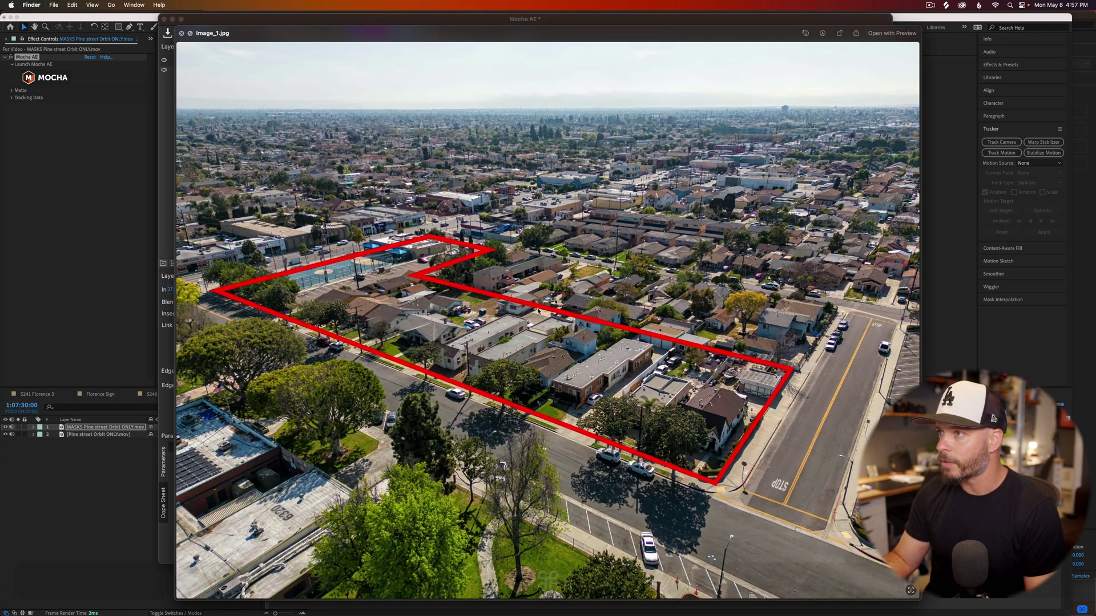
pyautogui.press('super+Tab')
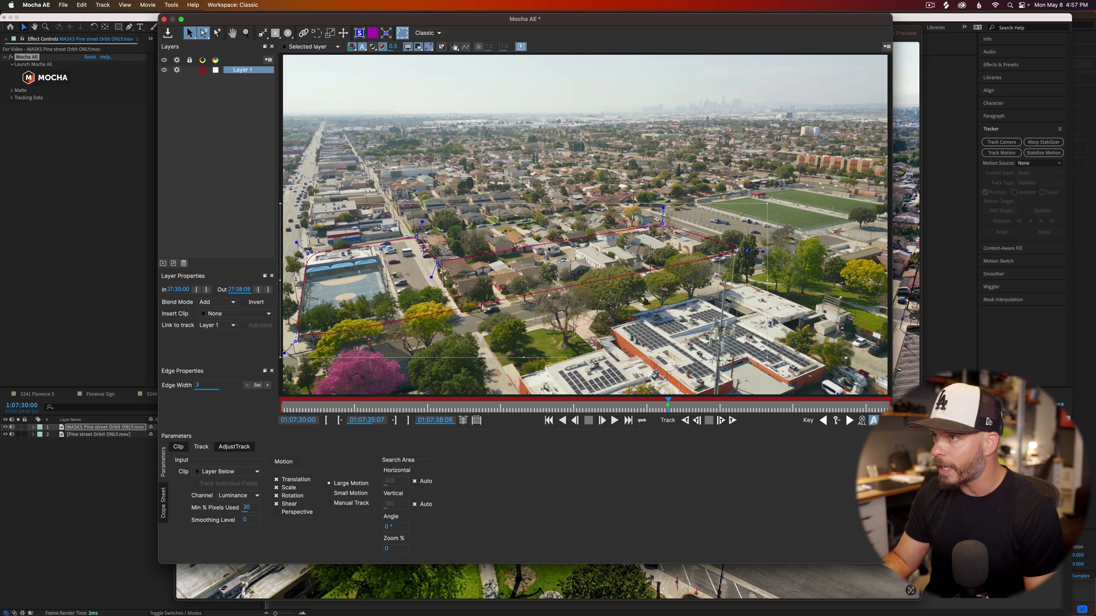
pyautogui.press('super+Tab')
pyautogui.press('super+Tab')
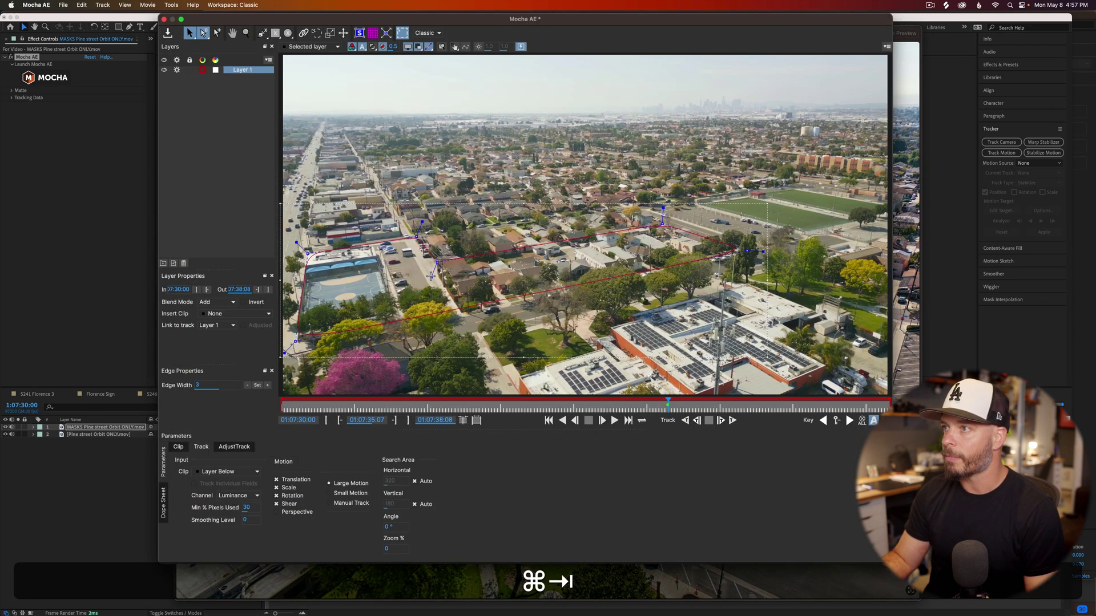
pyautogui.moveTo(431, 276); pyautogui.dragTo(430, 281)
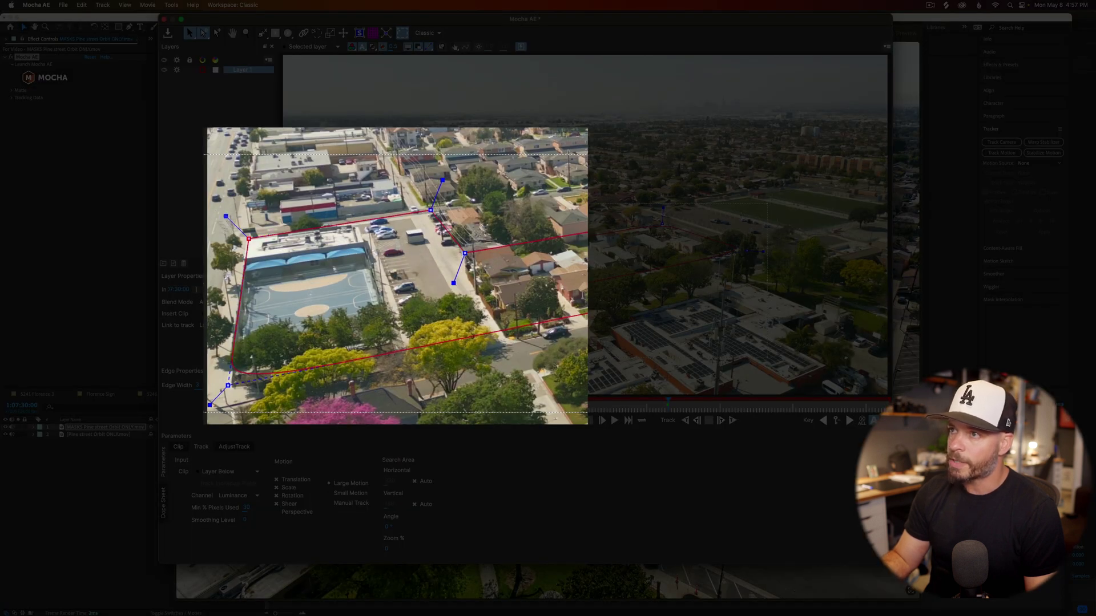
pyautogui.moveTo(248, 238); pyautogui.dragTo(246, 237)
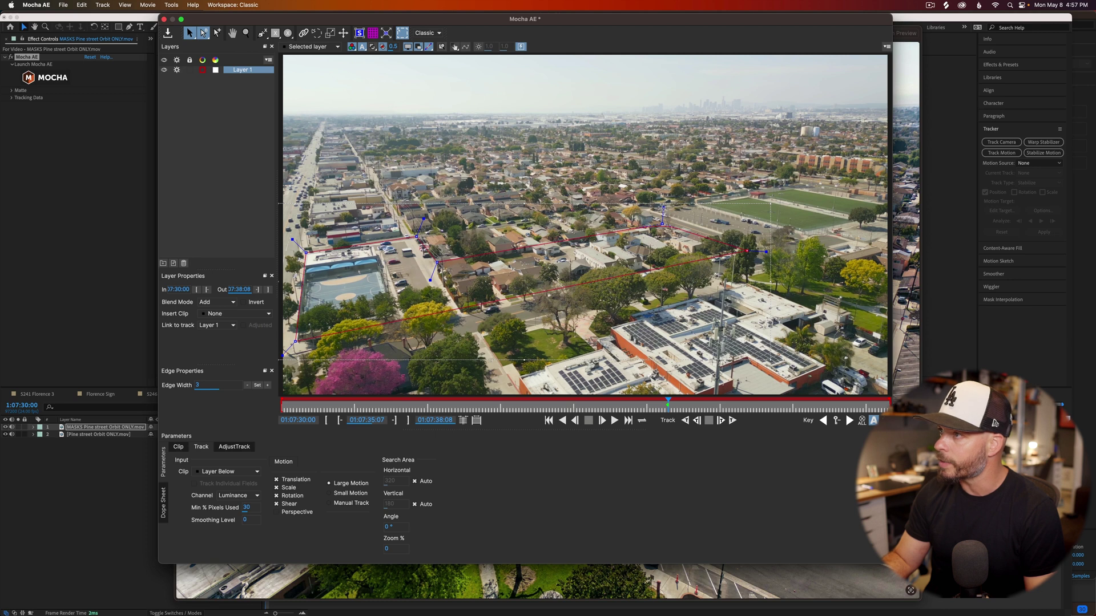
pyautogui.moveTo(663, 207); pyautogui.dragTo(664, 204)
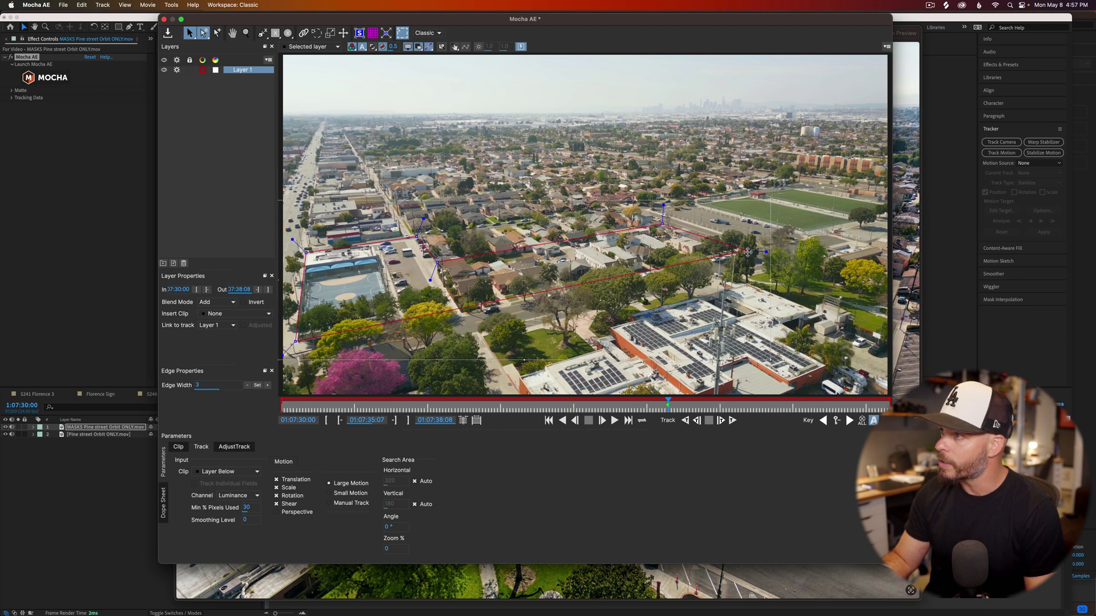
pyautogui.moveTo(747, 251); pyautogui.dragTo(740, 250)
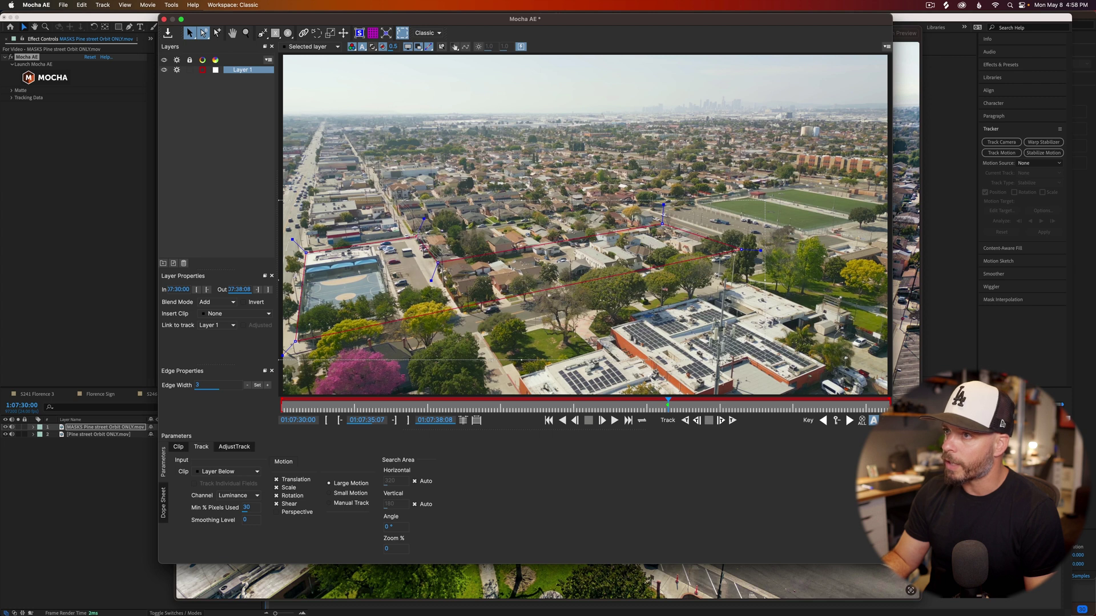
# Push the right, top and lower-left points out to the parcel edges, zooming as needed
pyautogui.moveTo(295, 342); pyautogui.dragTo(296, 342)
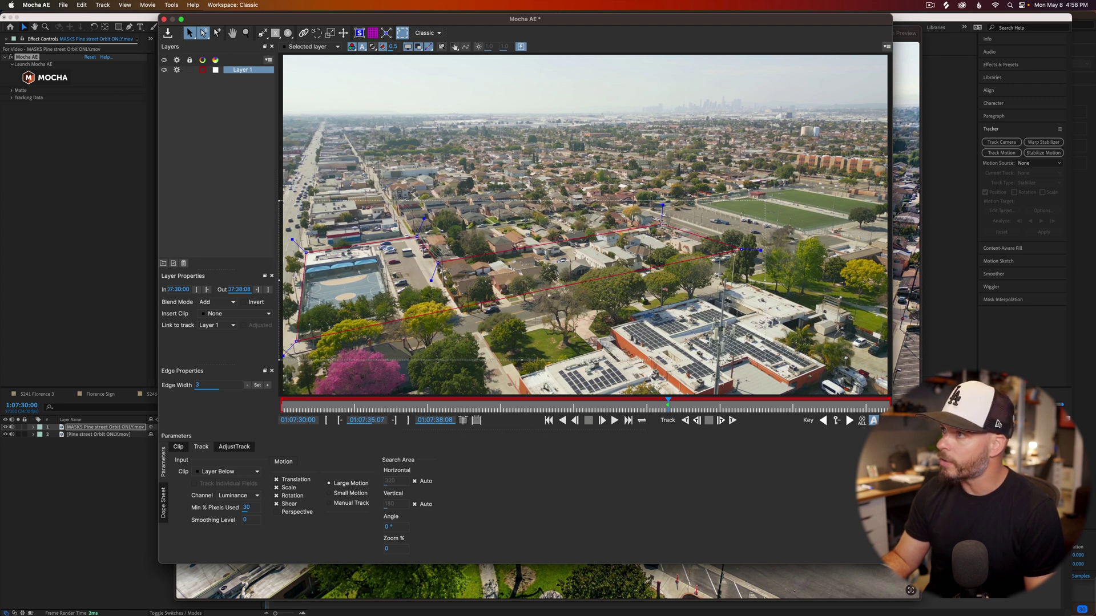
pyautogui.moveTo(740, 250); pyautogui.dragTo(737, 250)
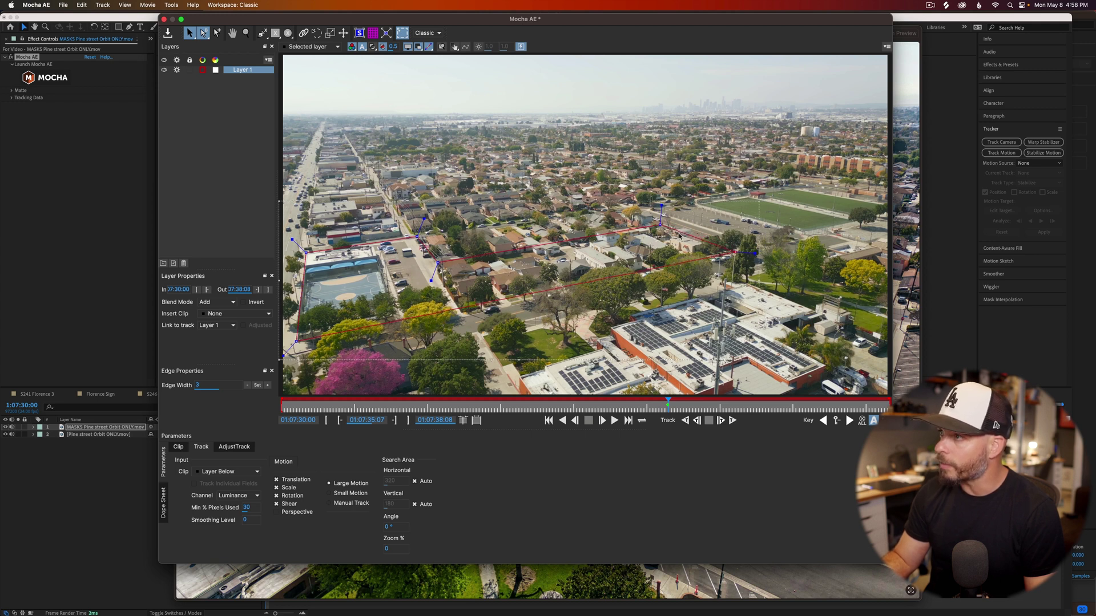
pyautogui.scroll(3, 679, 237)
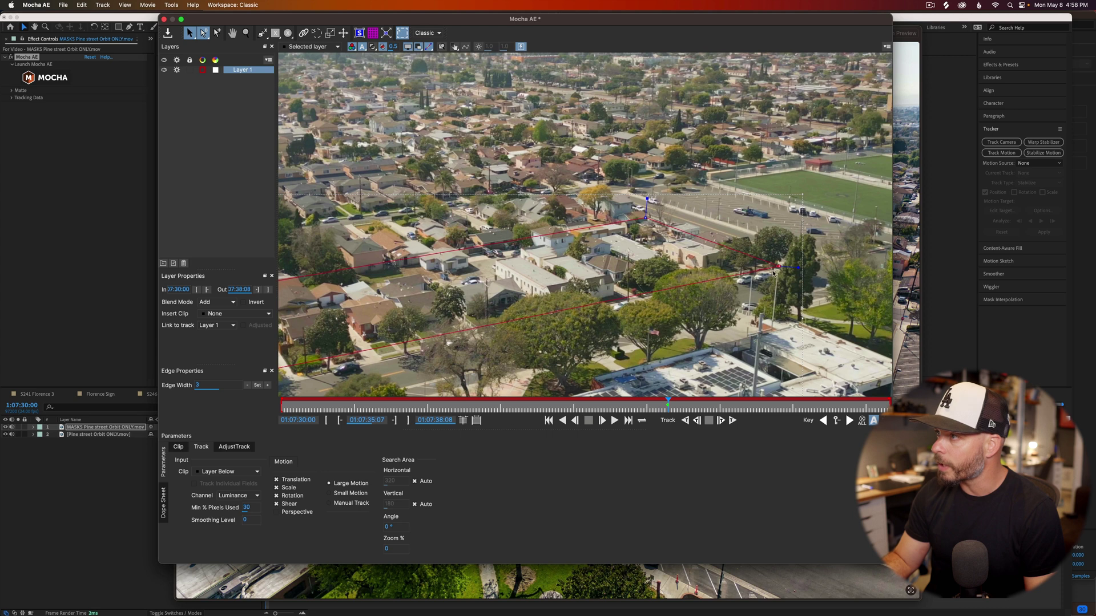
pyautogui.moveTo(778, 267); pyautogui.dragTo(788, 264)
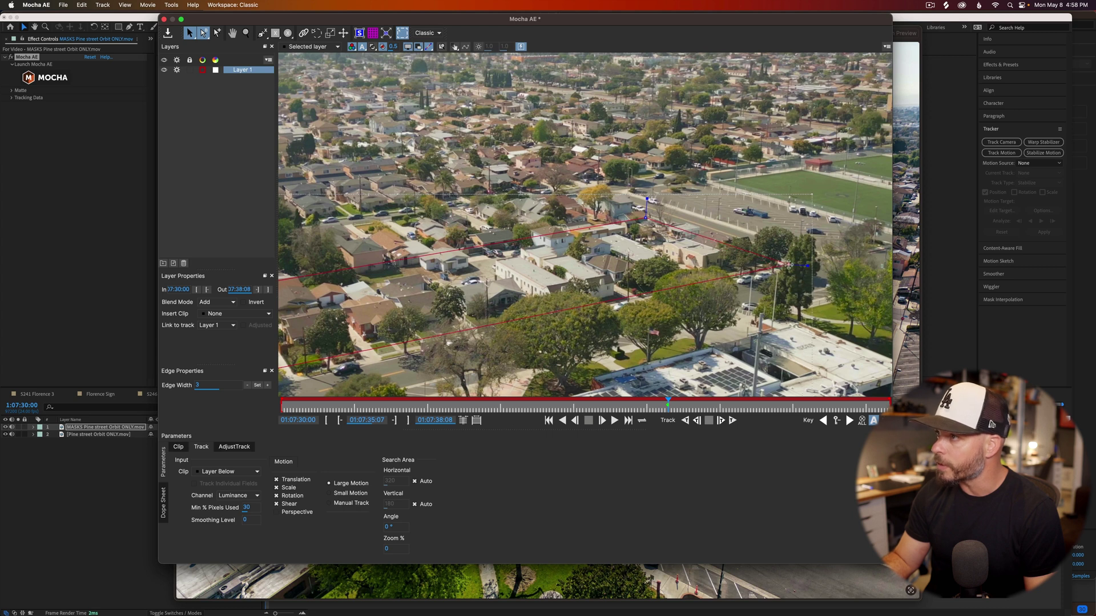
pyautogui.moveTo(647, 215); pyautogui.dragTo(652, 213)
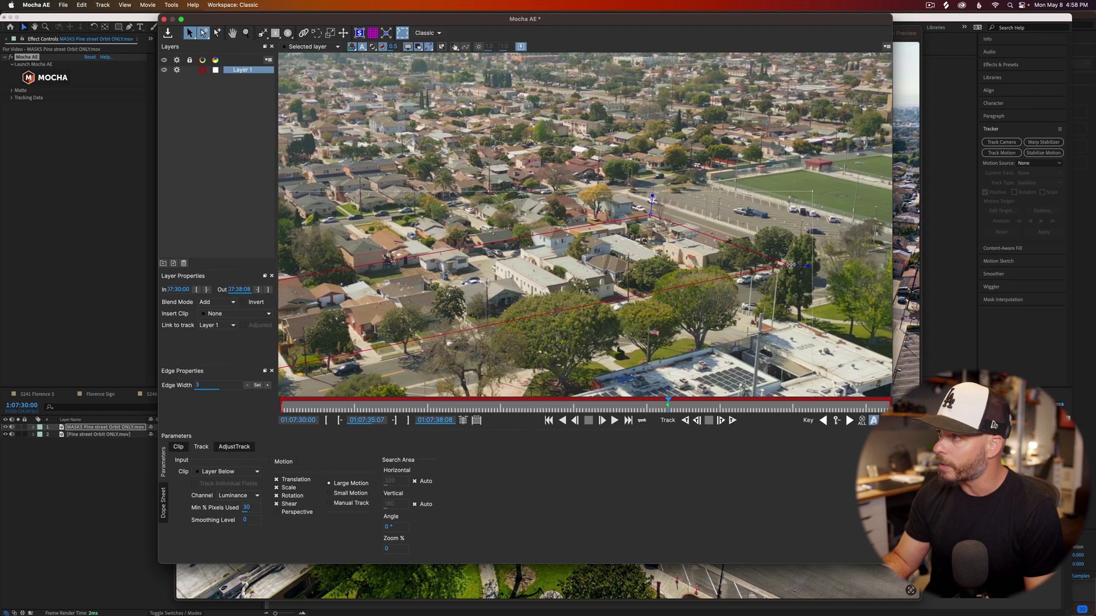
pyautogui.scroll(-5, 399, 288)
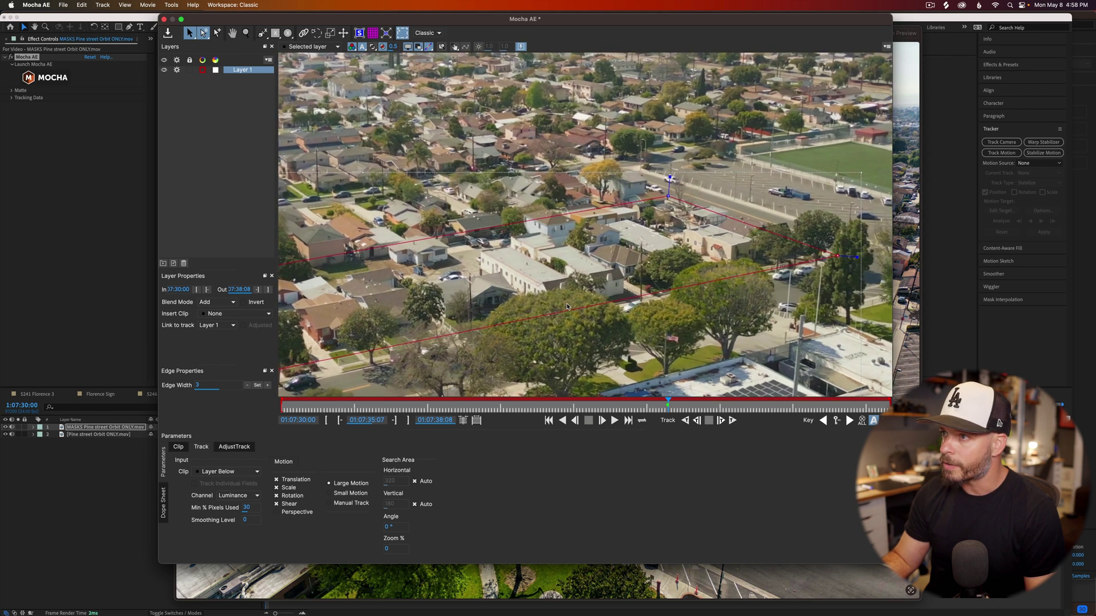
pyautogui.scroll(-1, 399, 288)
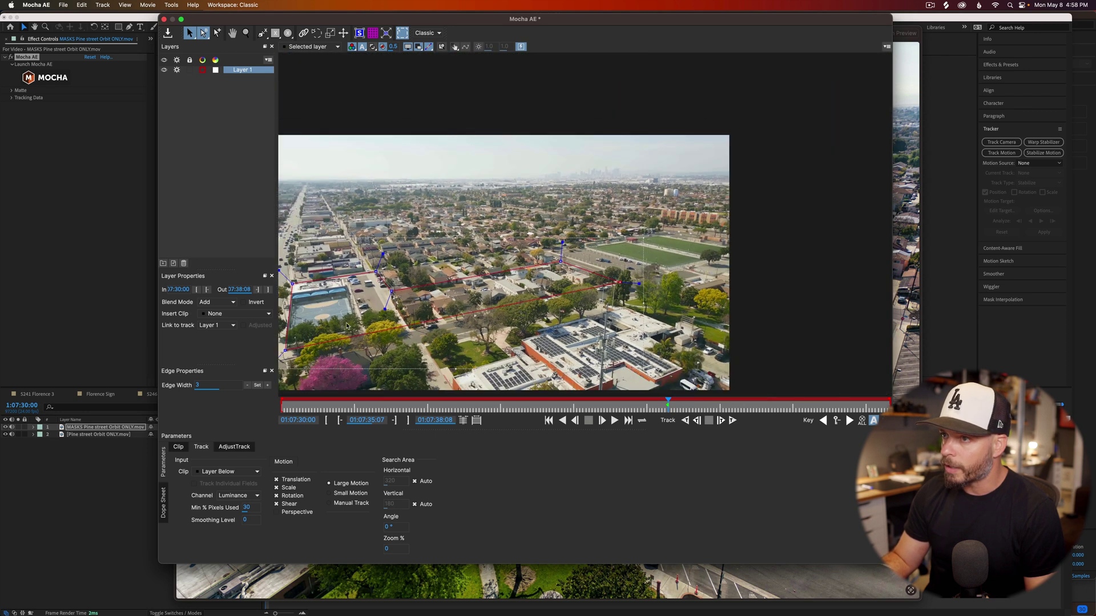
pyautogui.moveTo(286, 349); pyautogui.dragTo(281, 358)
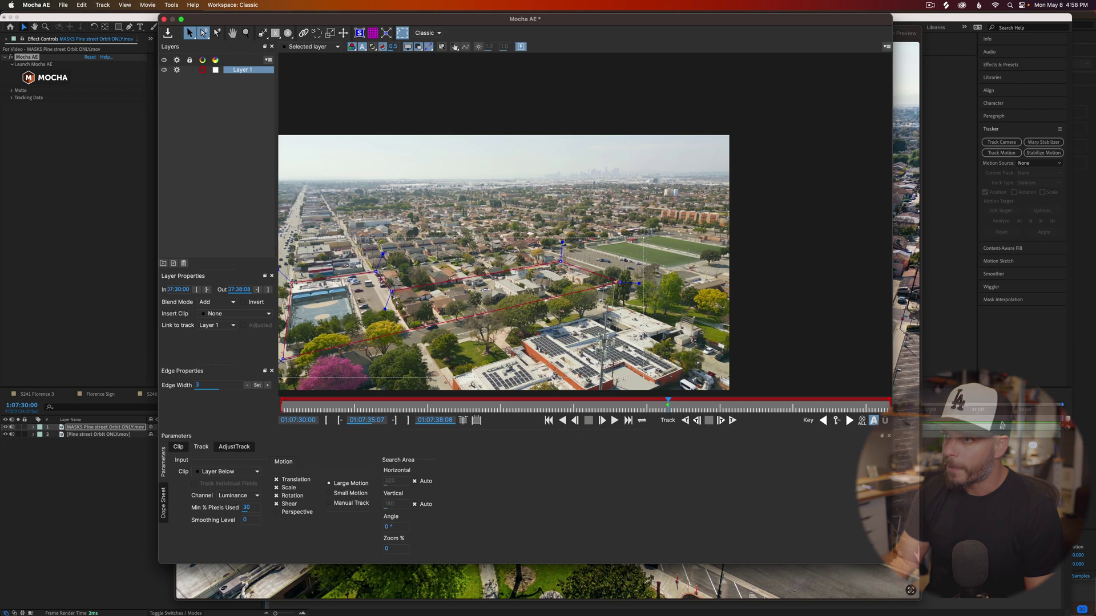
pyautogui.click(313, 409)
pyautogui.moveTo(312, 410); pyautogui.dragTo(723, 400)
pyautogui.click(822, 422)
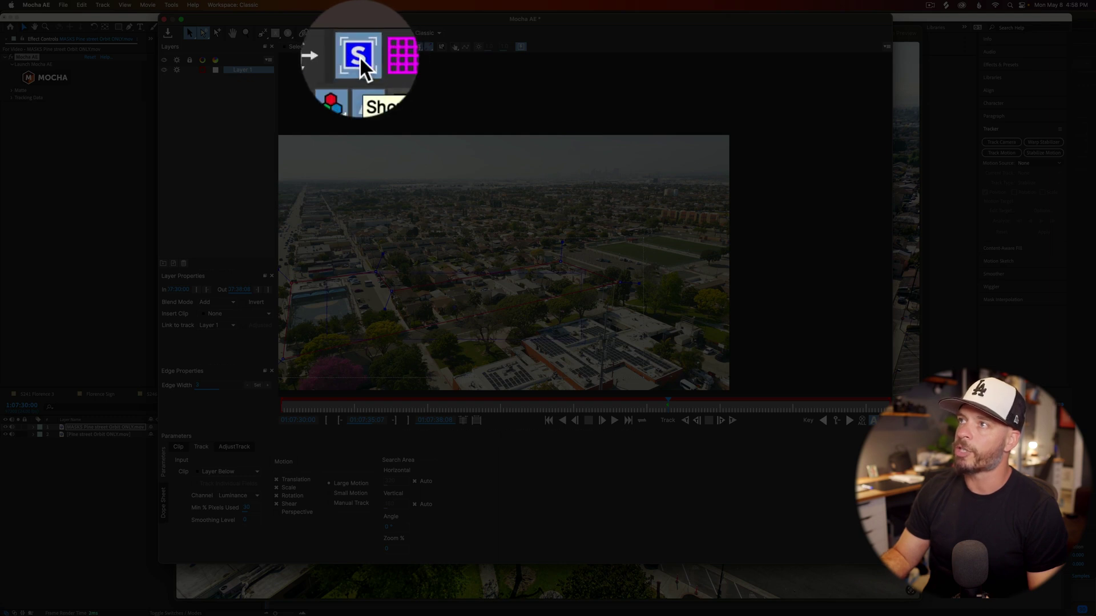
# Show the tracking surface and the magenta grid over the parcel footage
pyautogui.click(374, 32)
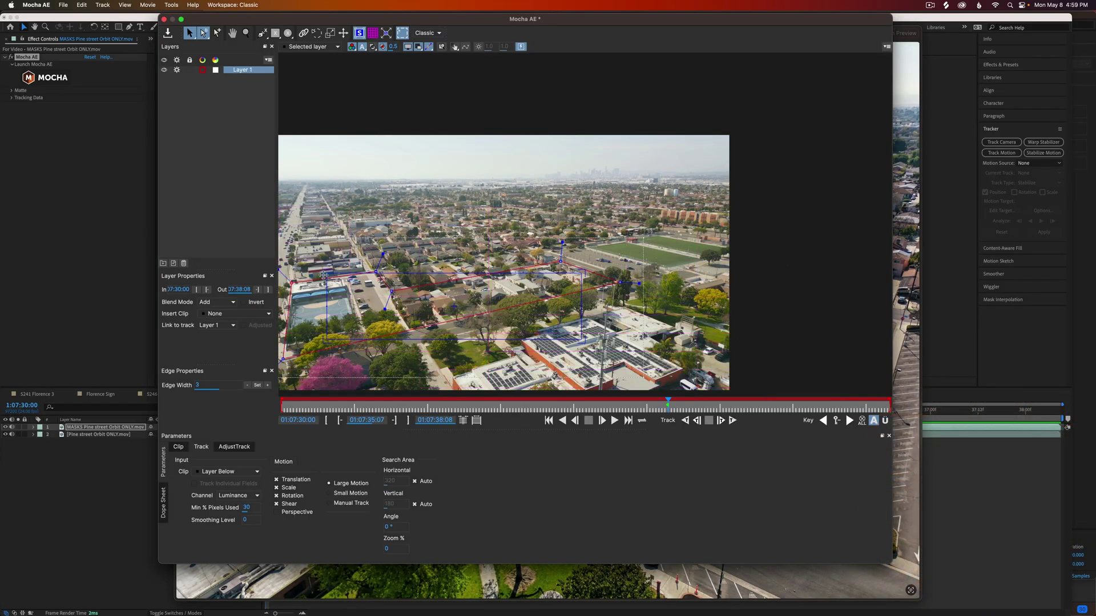
pyautogui.scroll(4, 326, 273)
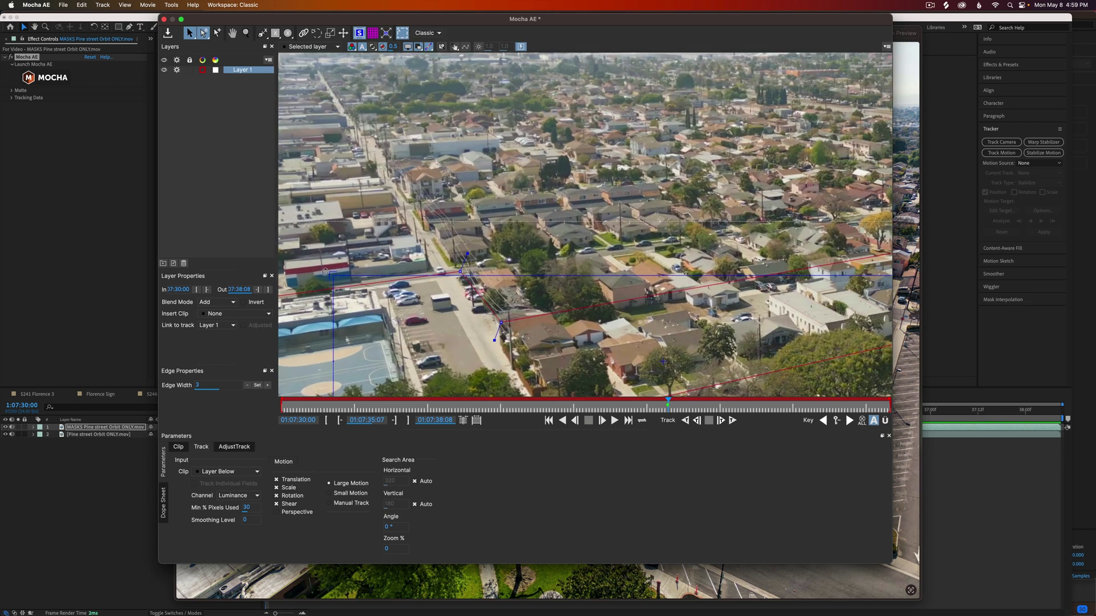
pyautogui.scroll(-5, 325, 272)
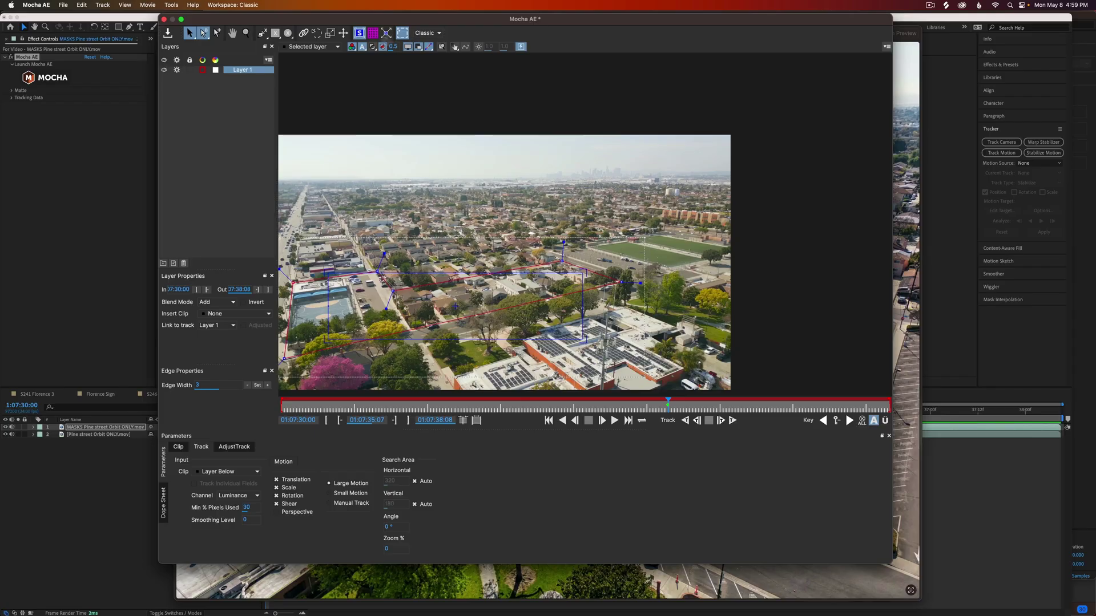
pyautogui.click(373, 33)
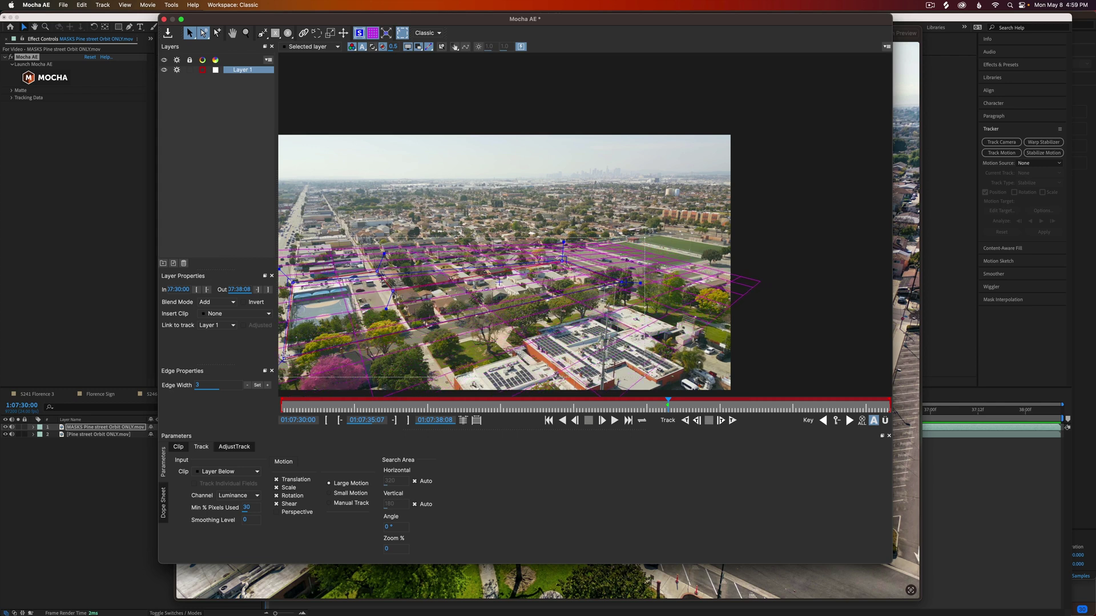
# Recentre the aerial frame and add Perspective to Layer 1's motion model
pyautogui.press('x')
pyautogui.moveTo(384, 338); pyautogui.dragTo(466, 307)
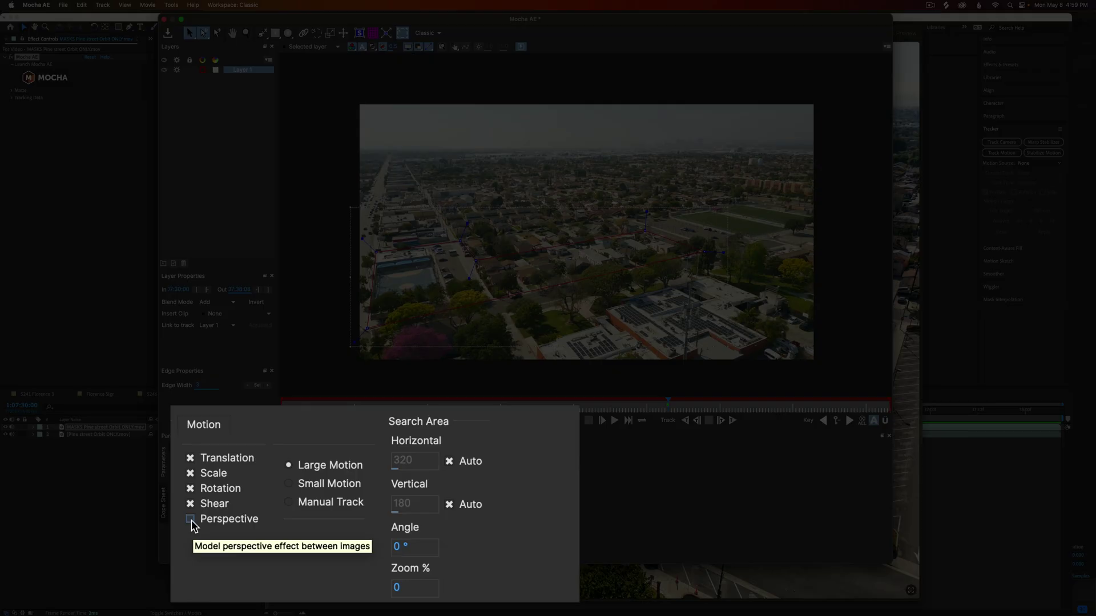
pyautogui.click(191, 519)
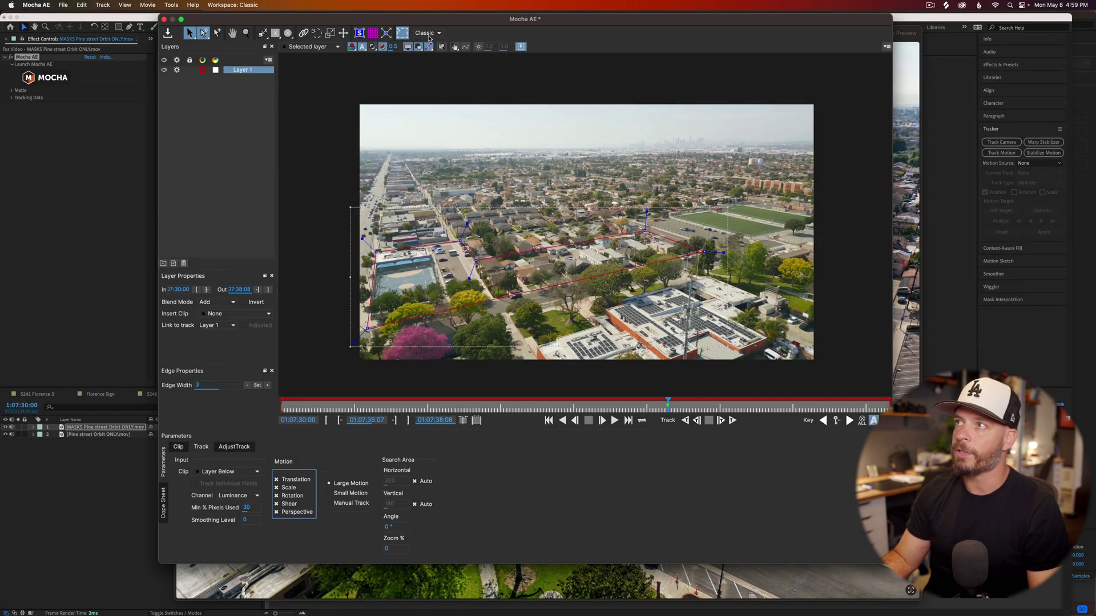
# Switch the workspace layout to Essentials and back to Classic
pyautogui.click(428, 34)
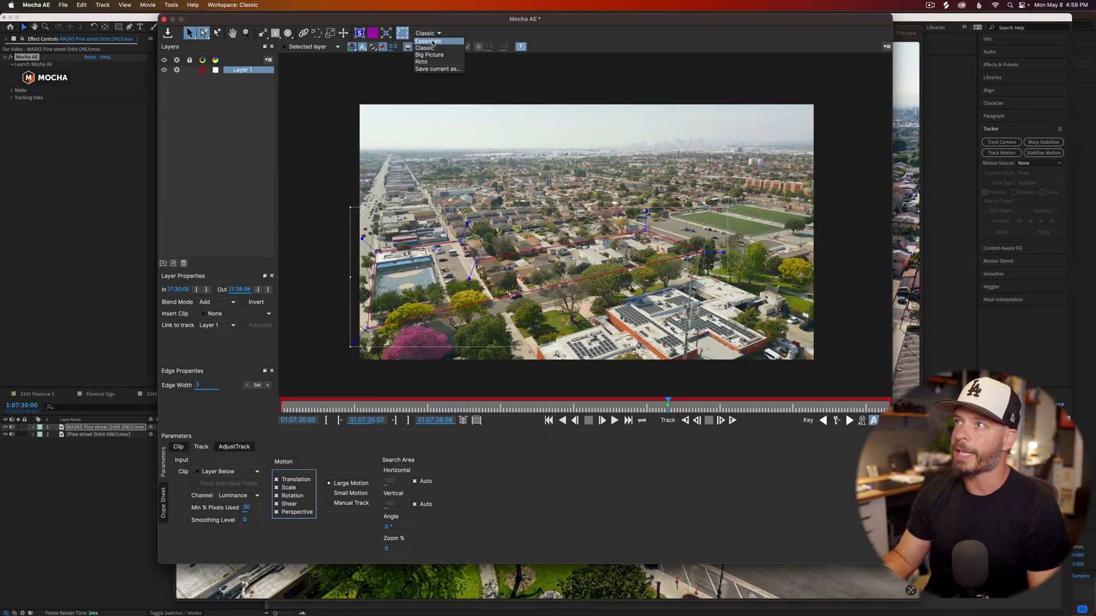
pyautogui.click(428, 41)
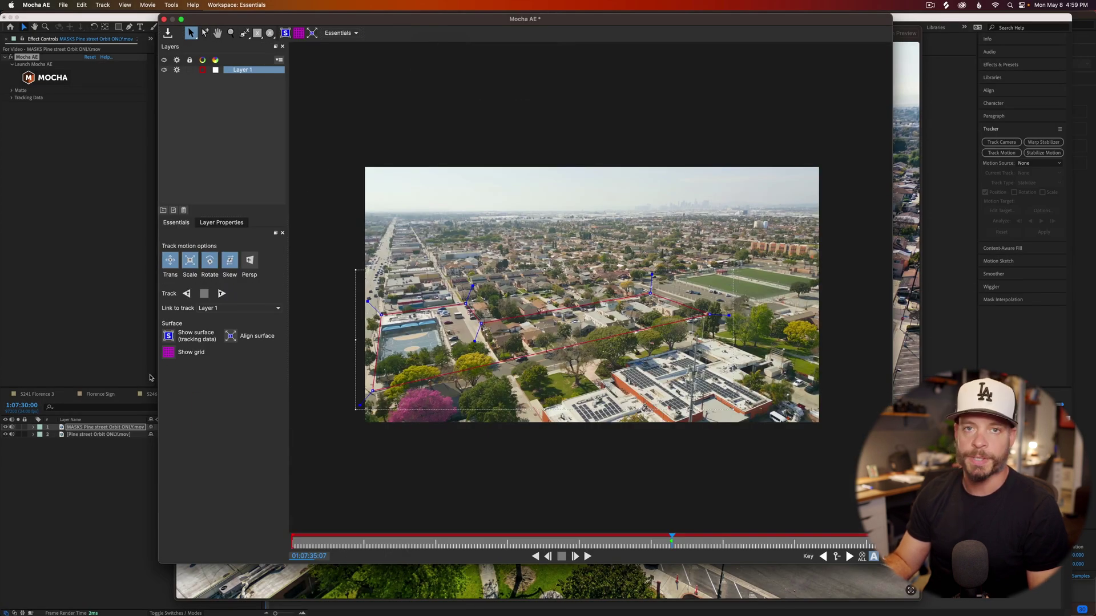
pyautogui.click(341, 34)
pyautogui.click(342, 50)
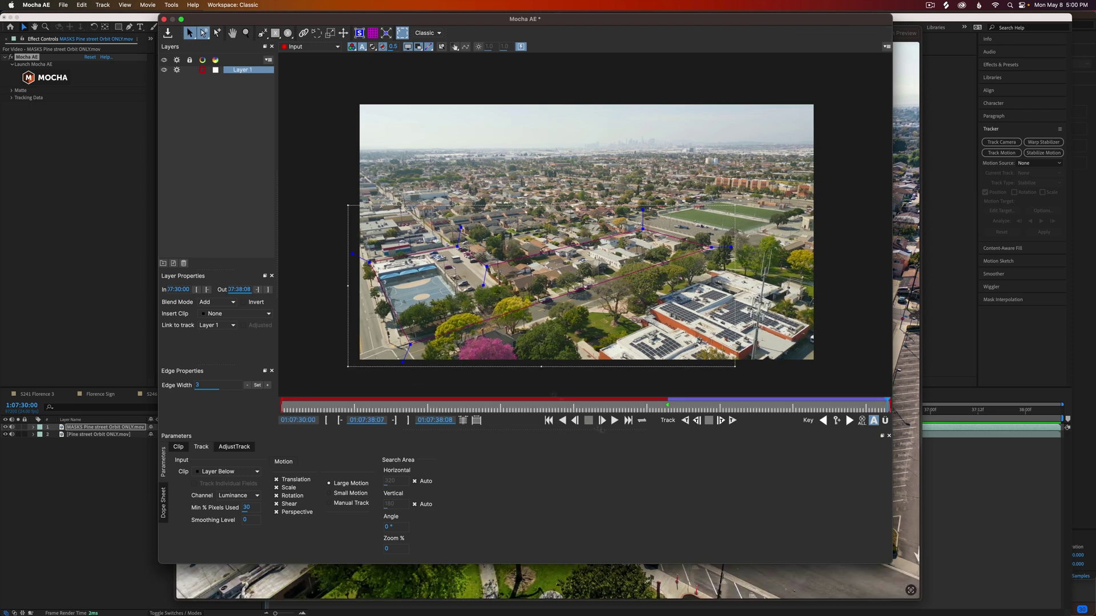
# Extend the track to 01:07:38:08 and pull the bottom-left point near the basketball court left
pyautogui.click(733, 421)
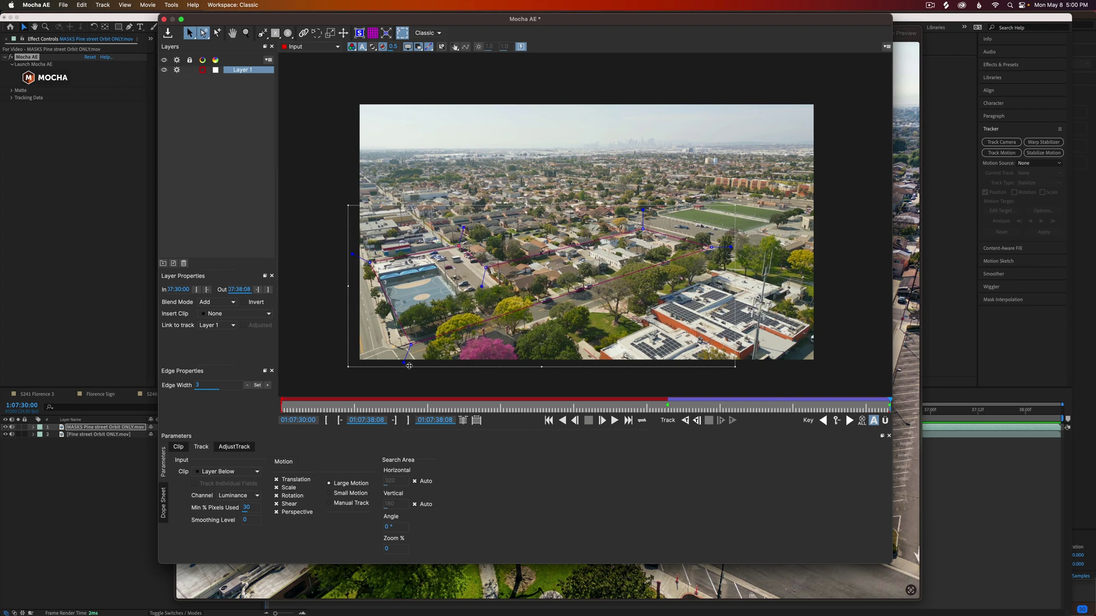
pyautogui.moveTo(410, 344); pyautogui.dragTo(390, 345)
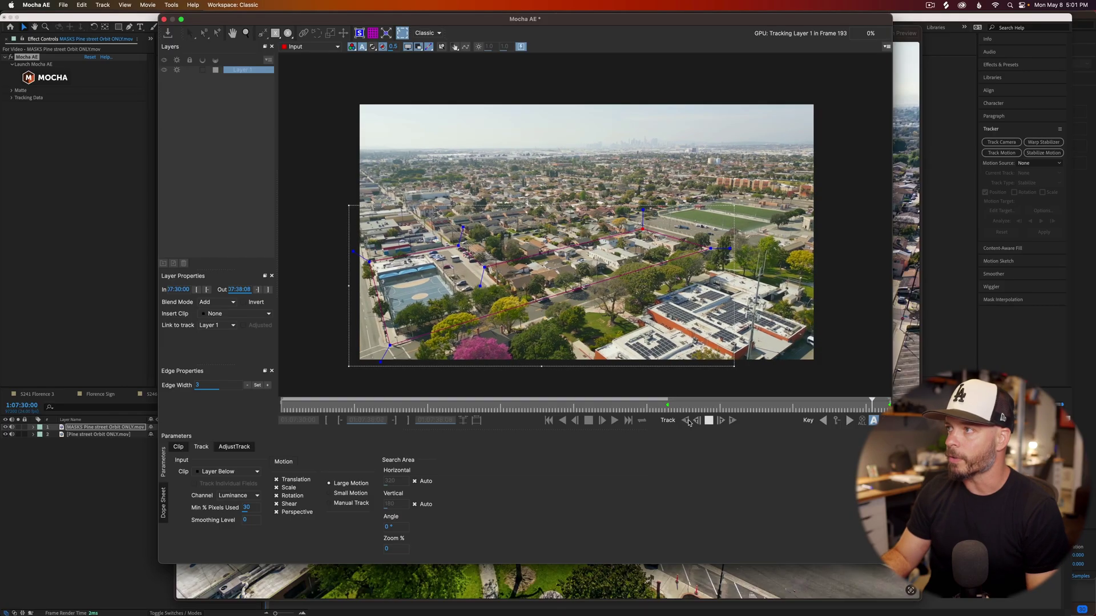
# Run two backward tracking passes on Layer 1 from the clip's end to about 01:07:32:20
pyautogui.click(689, 421)
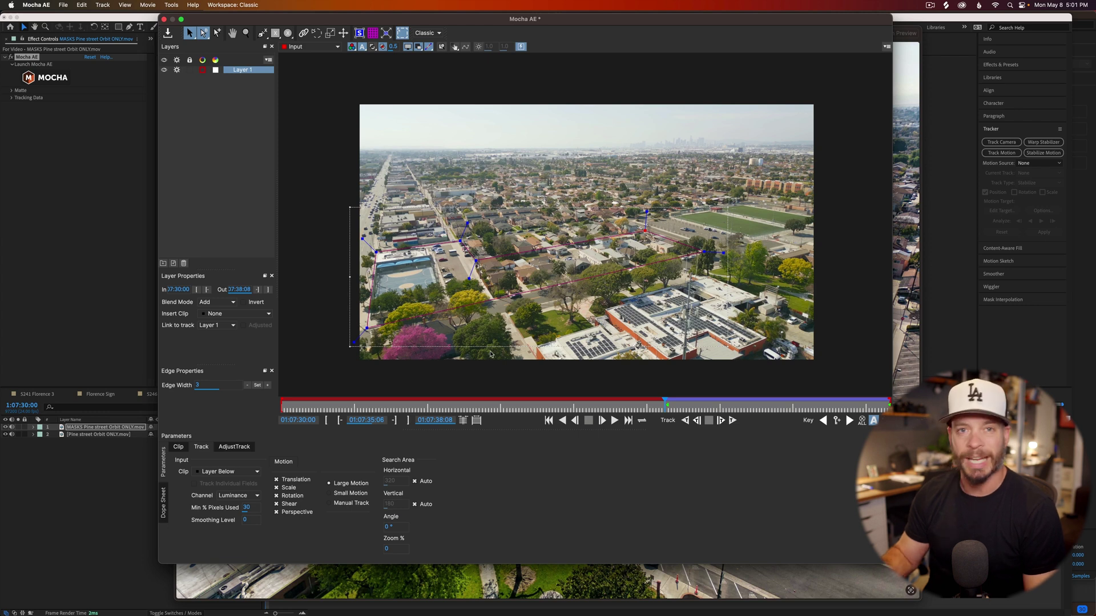
pyautogui.click(684, 420)
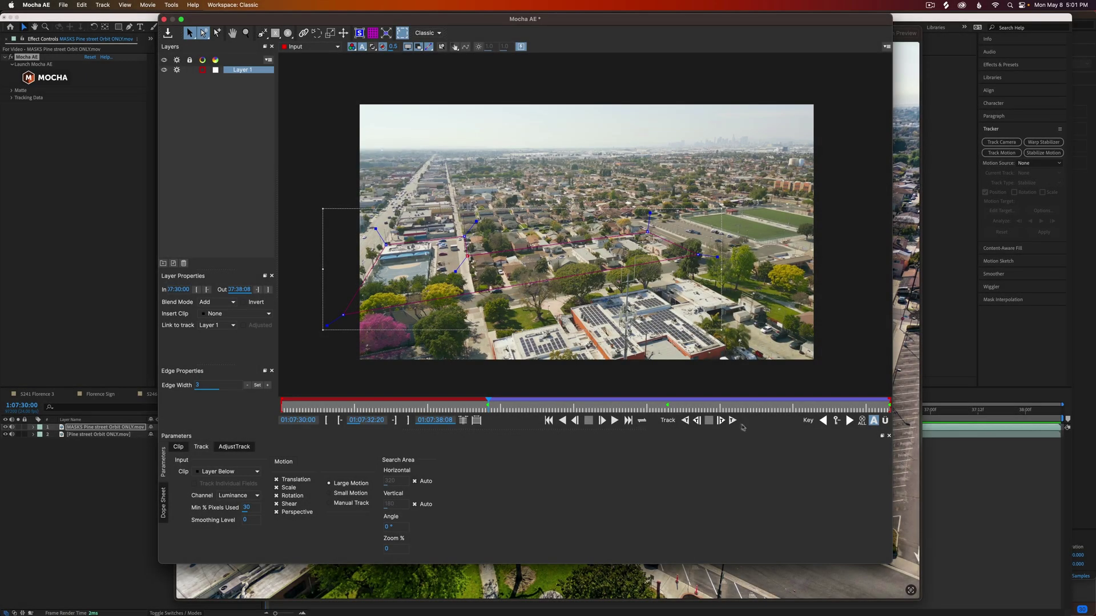
# Track Layer 1 forward, then backward, then from 01:07:35:07 back to 01:07:30:00
pyautogui.click(731, 420)
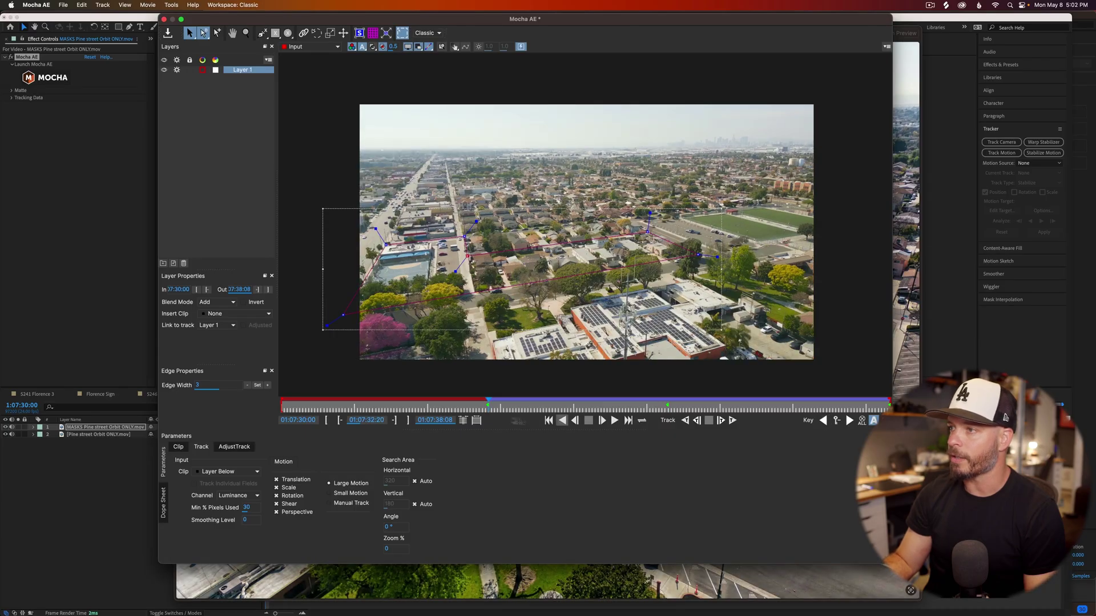
pyautogui.click(685, 421)
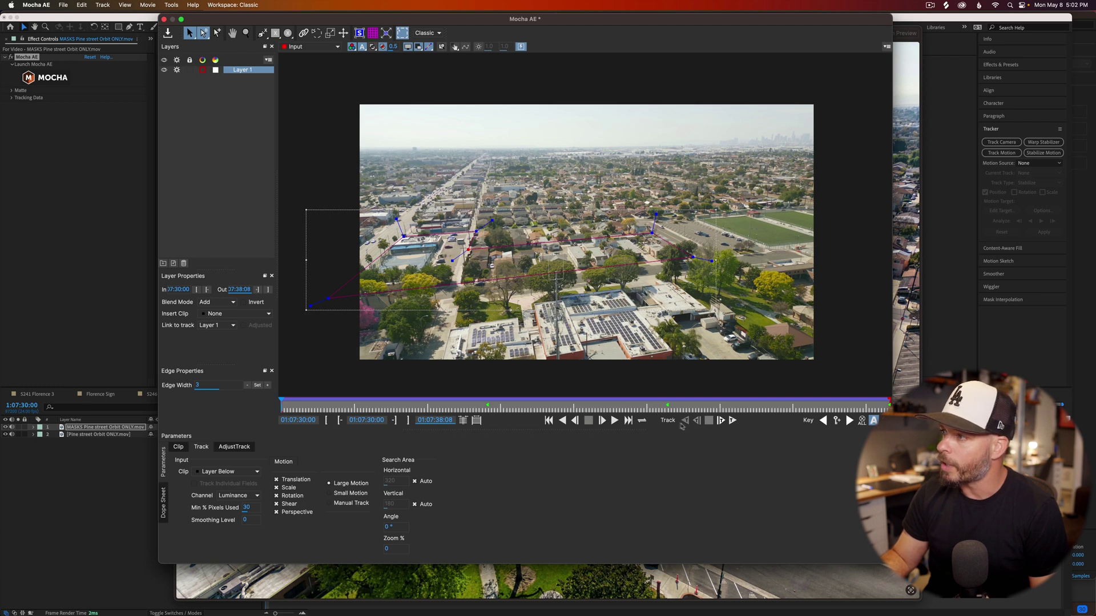
pyautogui.click(669, 409)
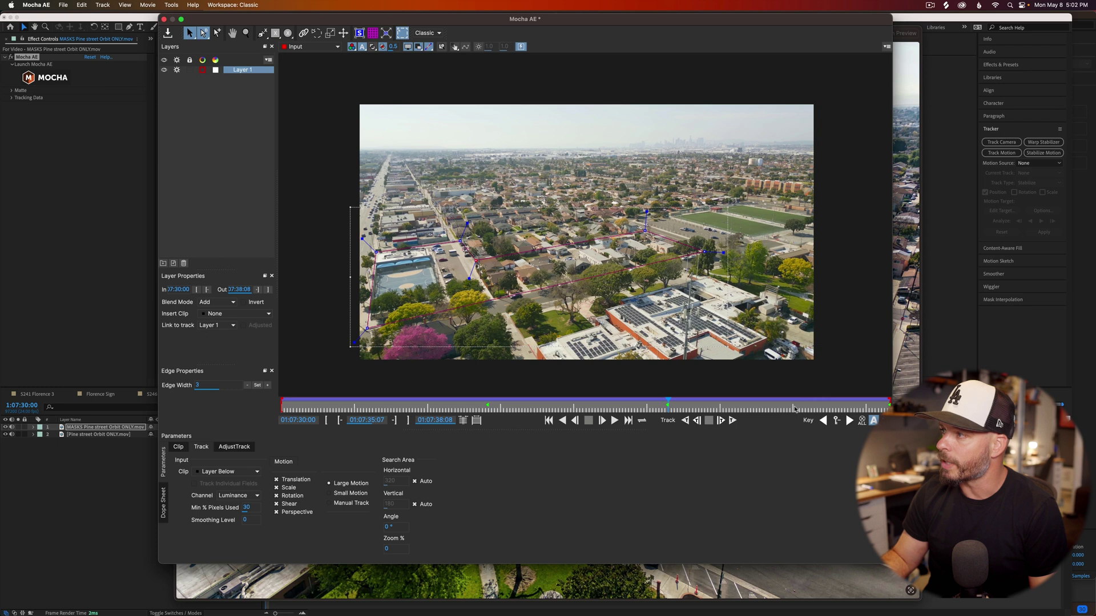
pyautogui.press('z')
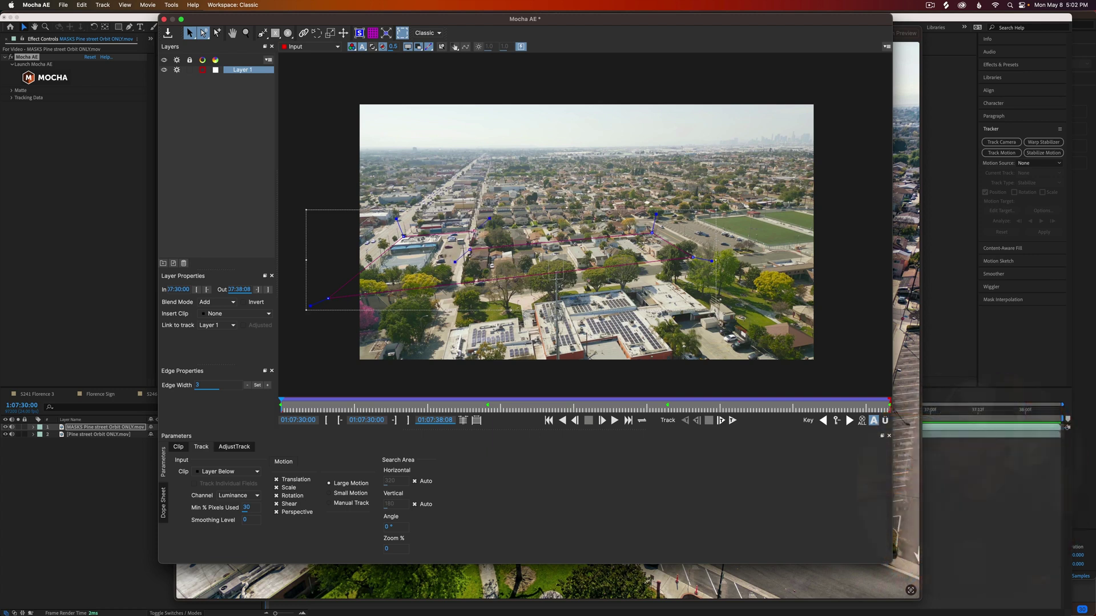
# Stop an early forward track, jump to the first frame 01:07:30:00, and retrack Layer 1 forward
pyautogui.click(731, 420)
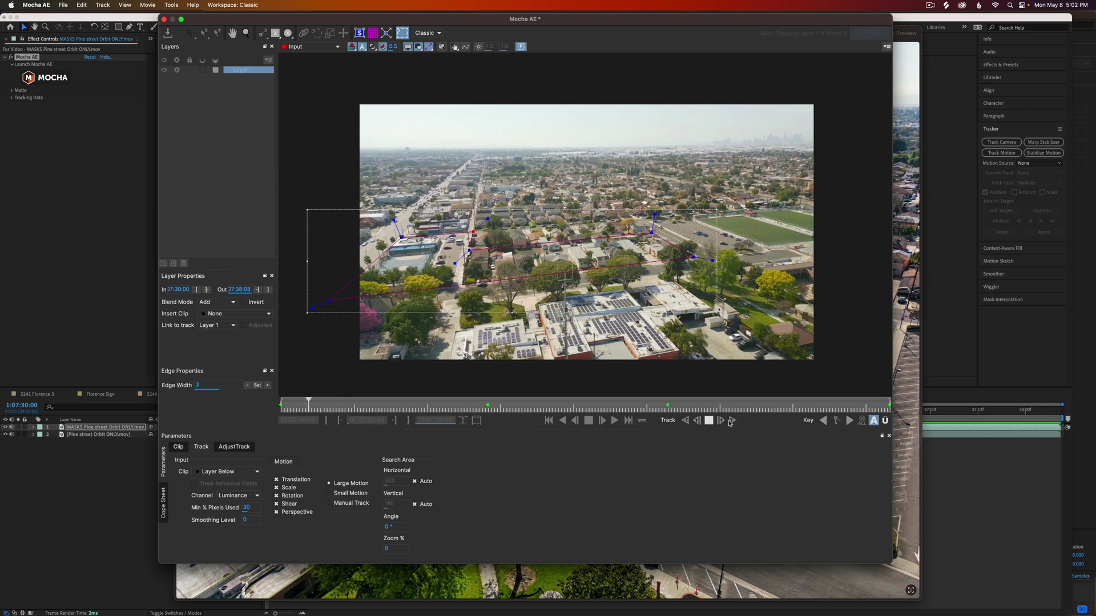
pyautogui.click(708, 420)
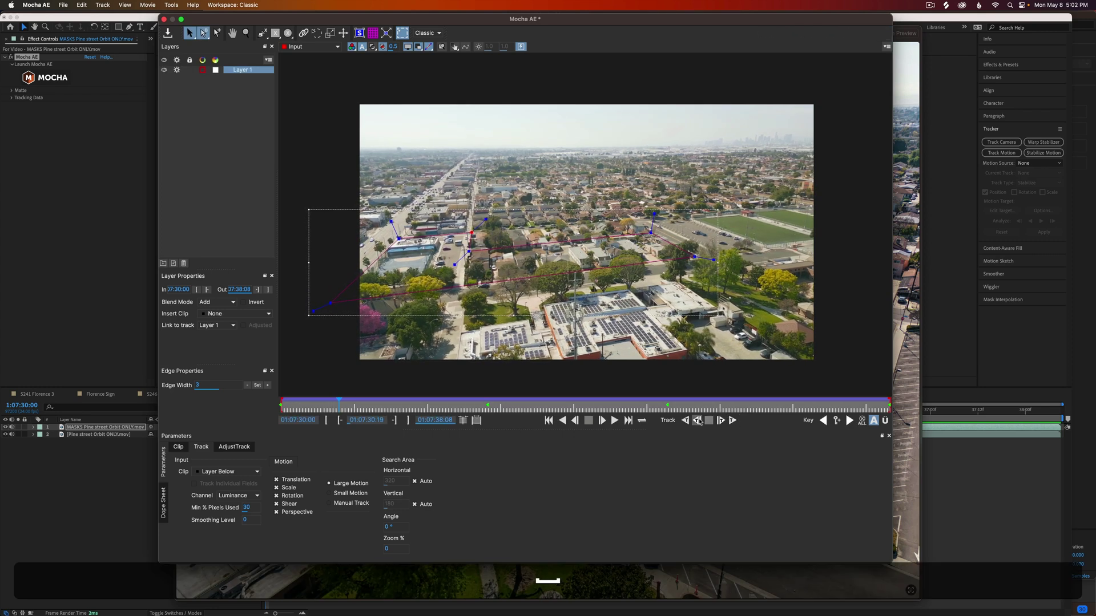
pyautogui.click(822, 422)
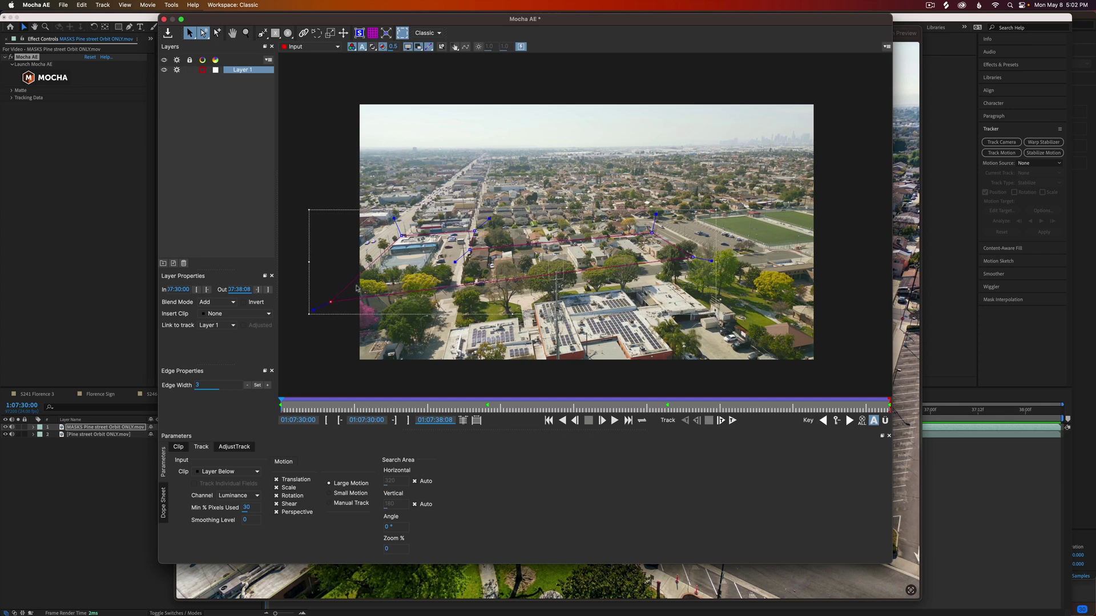
pyautogui.click(734, 421)
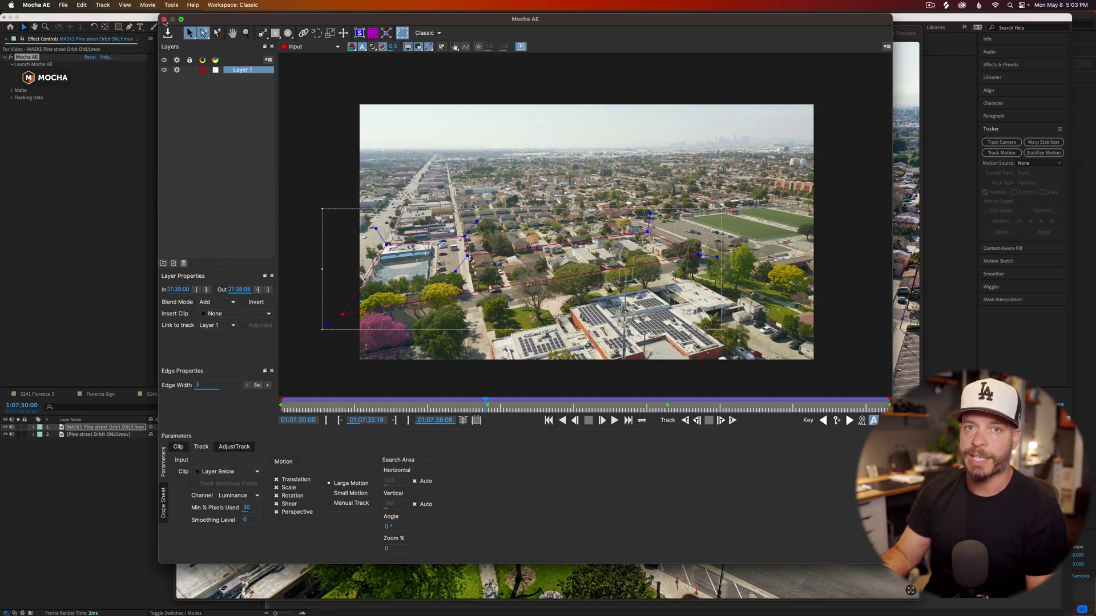
# Close the Mocha AE window, returning to the For Video composition in After Effects
pyautogui.click(164, 20)
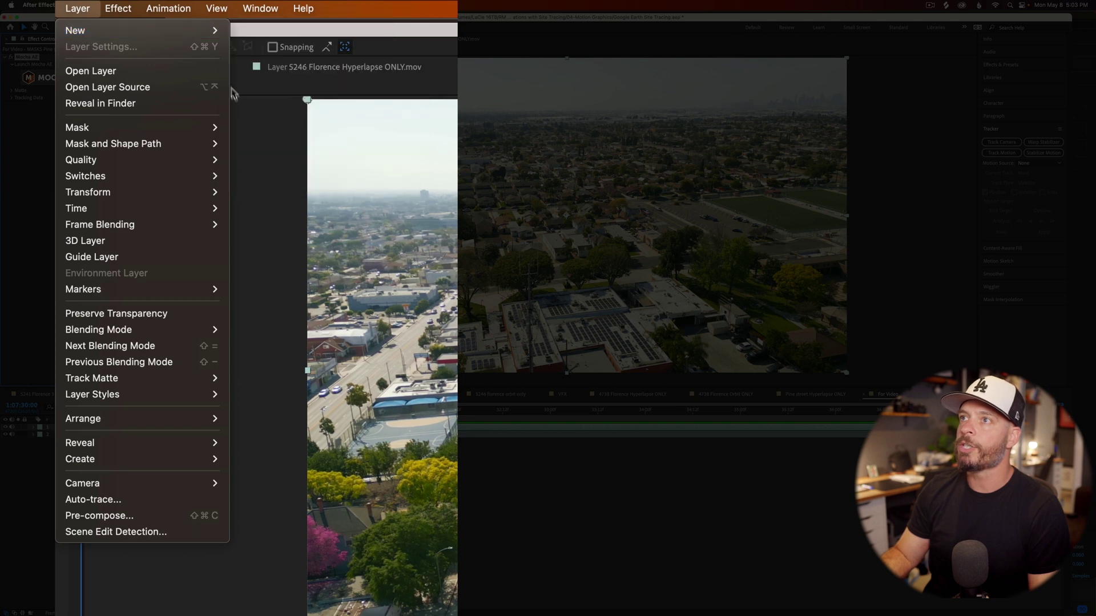
pyautogui.moveTo(211, 30)
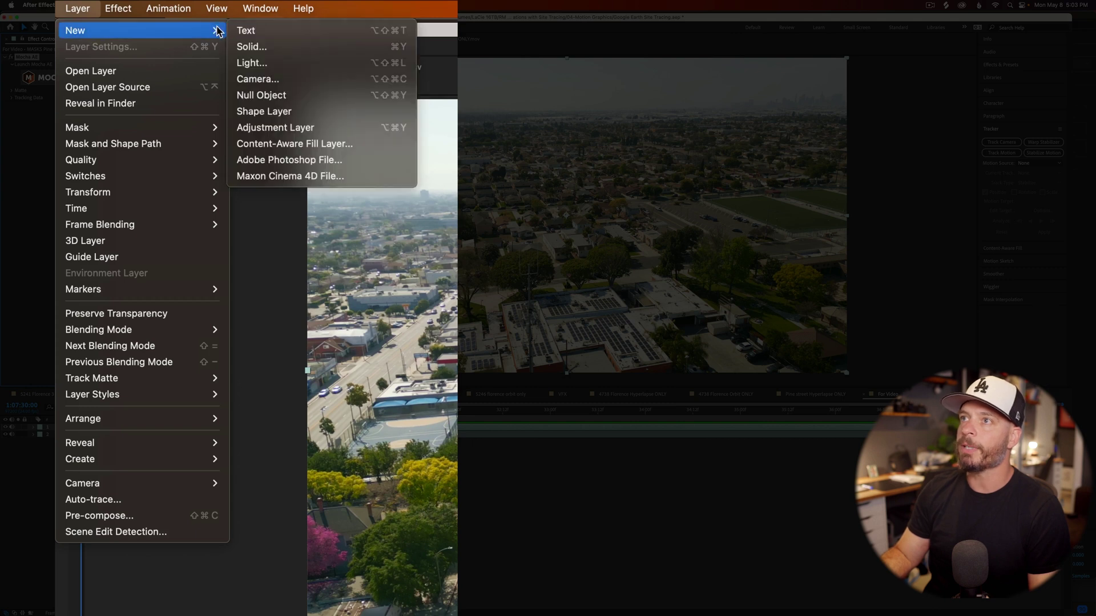
# Add an empty Shape Layer 1 above both Pine street layers, expand it, and place one path point
pyautogui.click(251, 113)
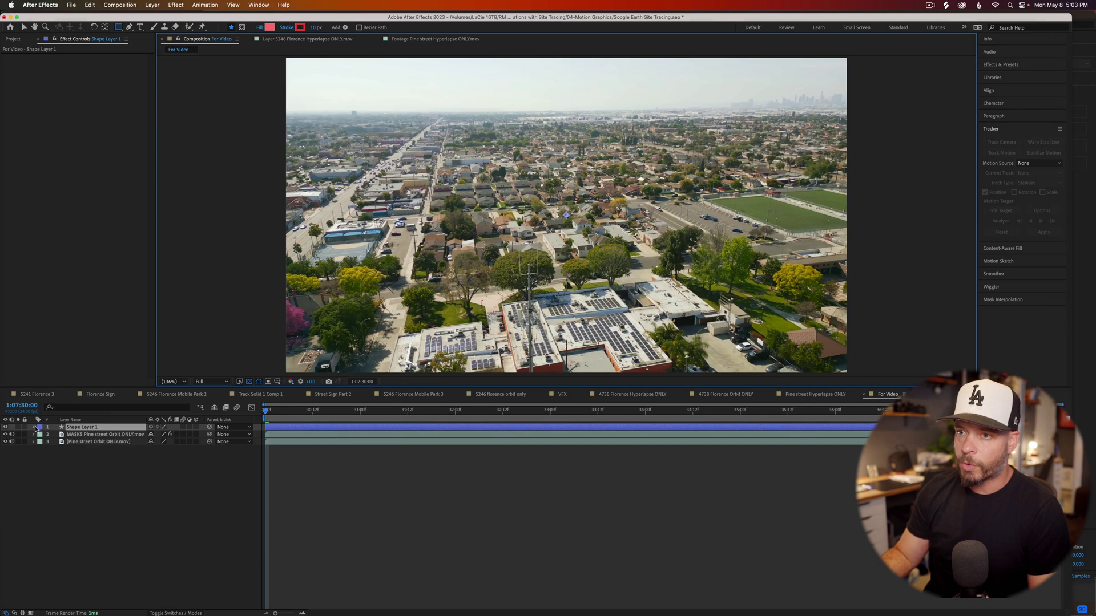
pyautogui.click(26, 425)
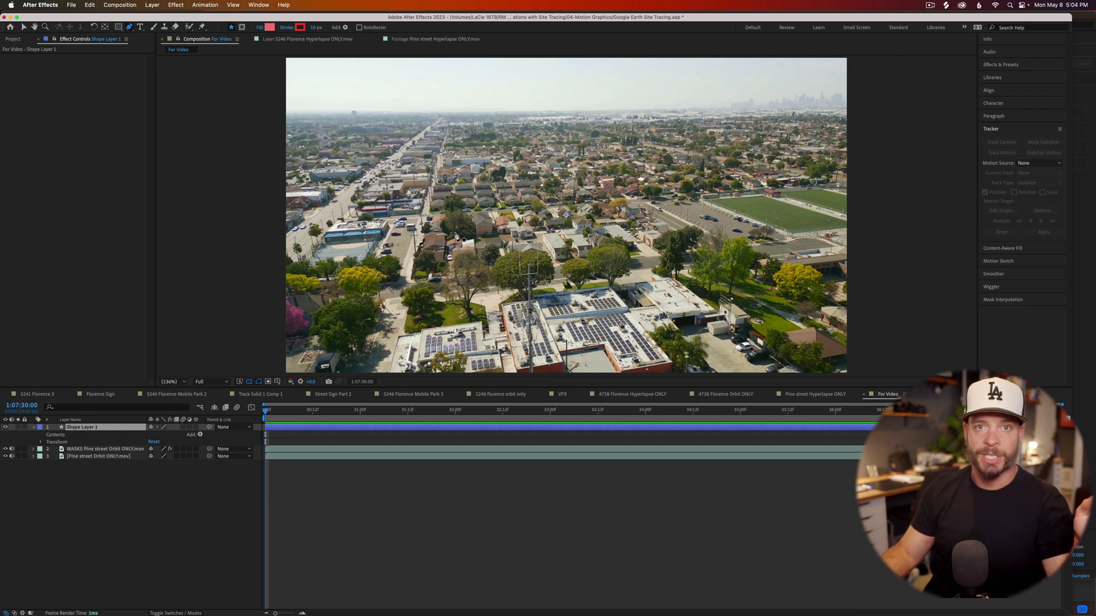
pyautogui.click(455, 234)
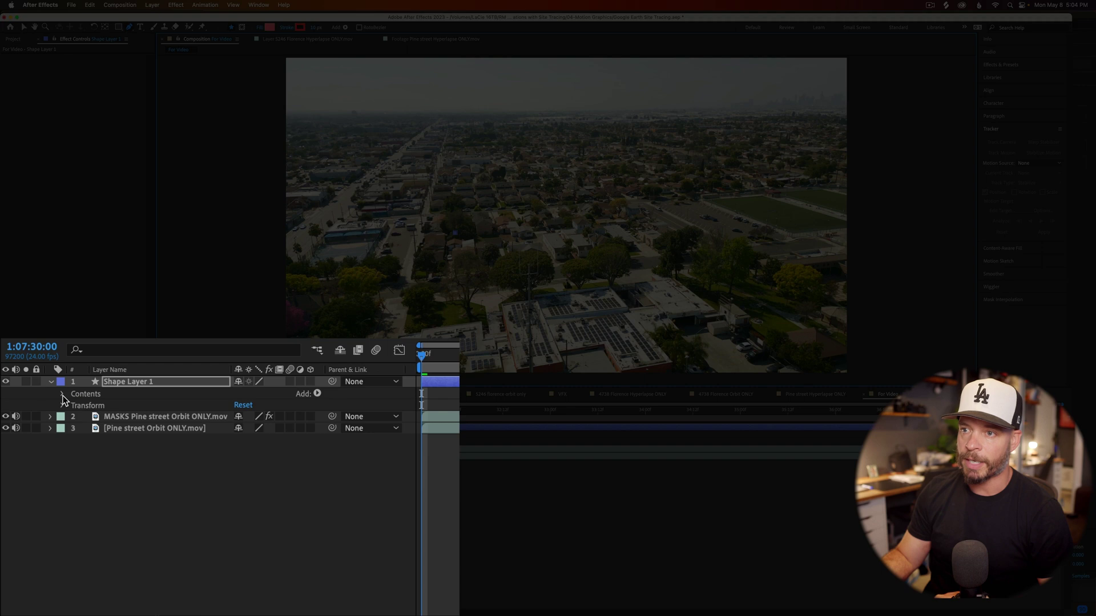
# Expand Shape 1 to its Path property, then show the MASKS layer's Mocha AE matte options
pyautogui.click(62, 394)
pyautogui.click(74, 406)
pyautogui.click(85, 418)
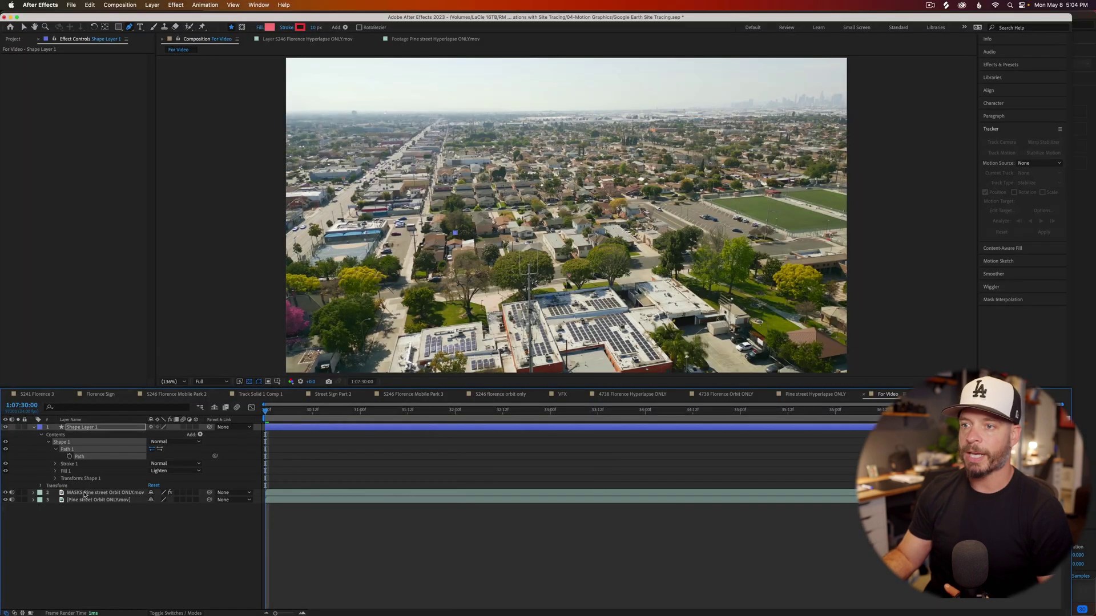
pyautogui.click(132, 487)
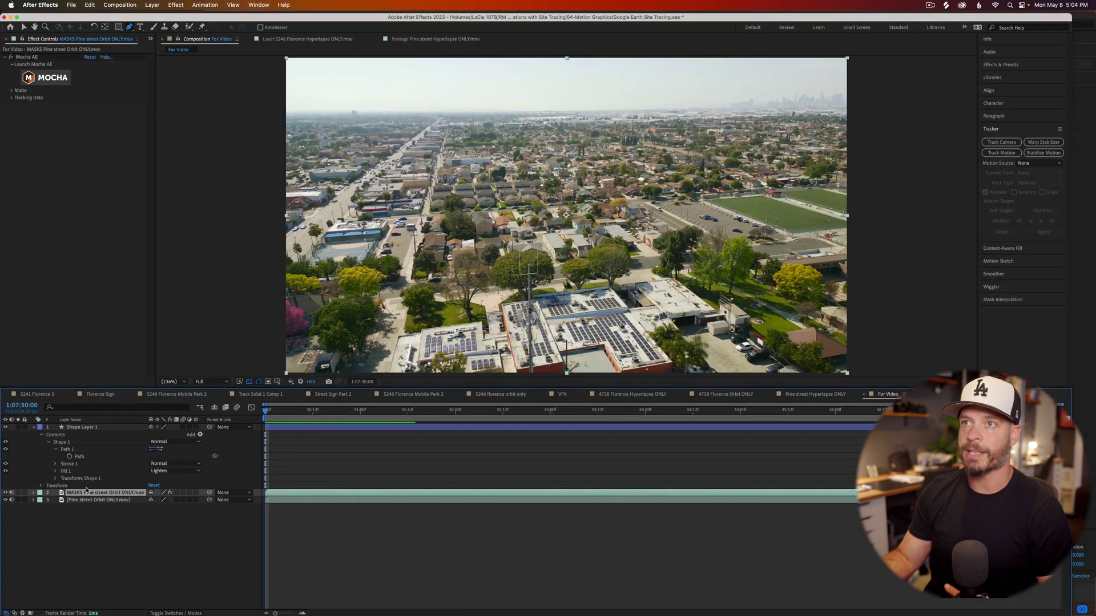
pyautogui.click(13, 92)
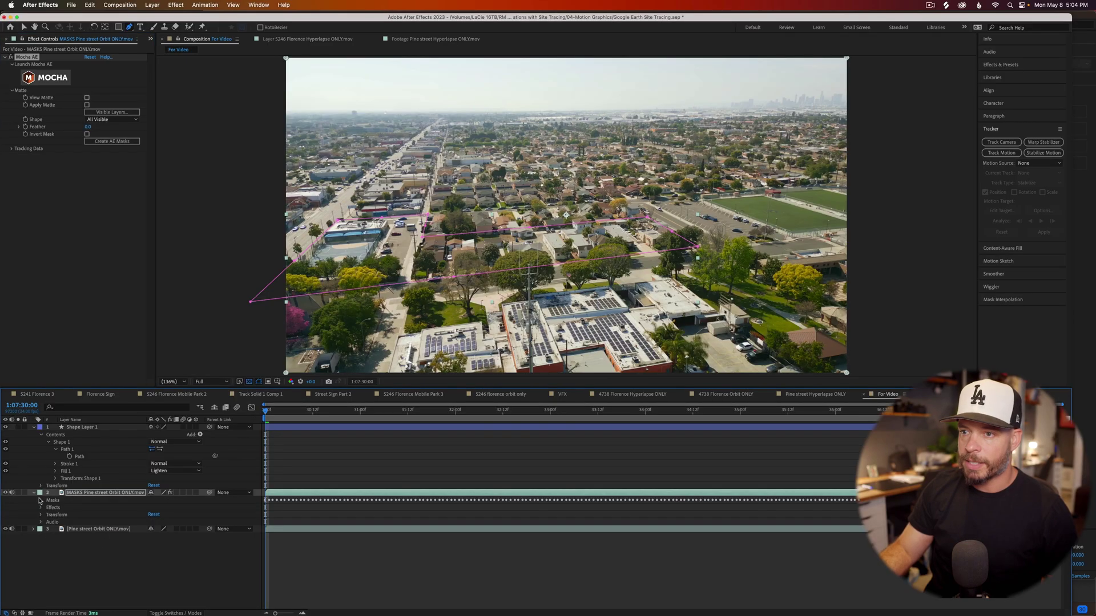
# Expand the MASKS layer's Layer 1 mask and select all its Mask Path keyframes
pyautogui.click(41, 500)
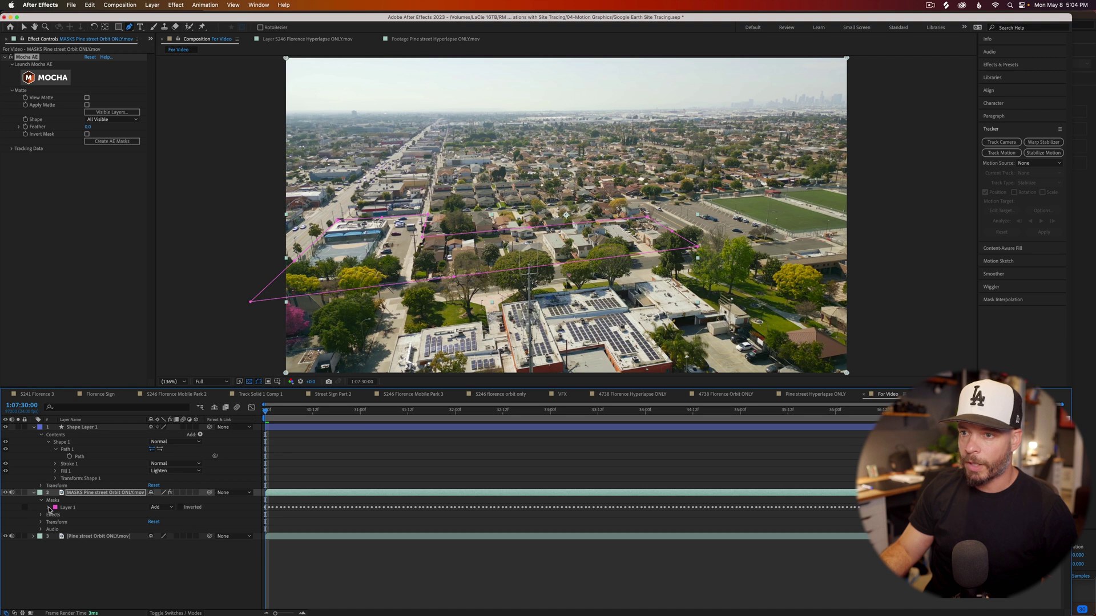
pyautogui.click(49, 508)
pyautogui.click(84, 516)
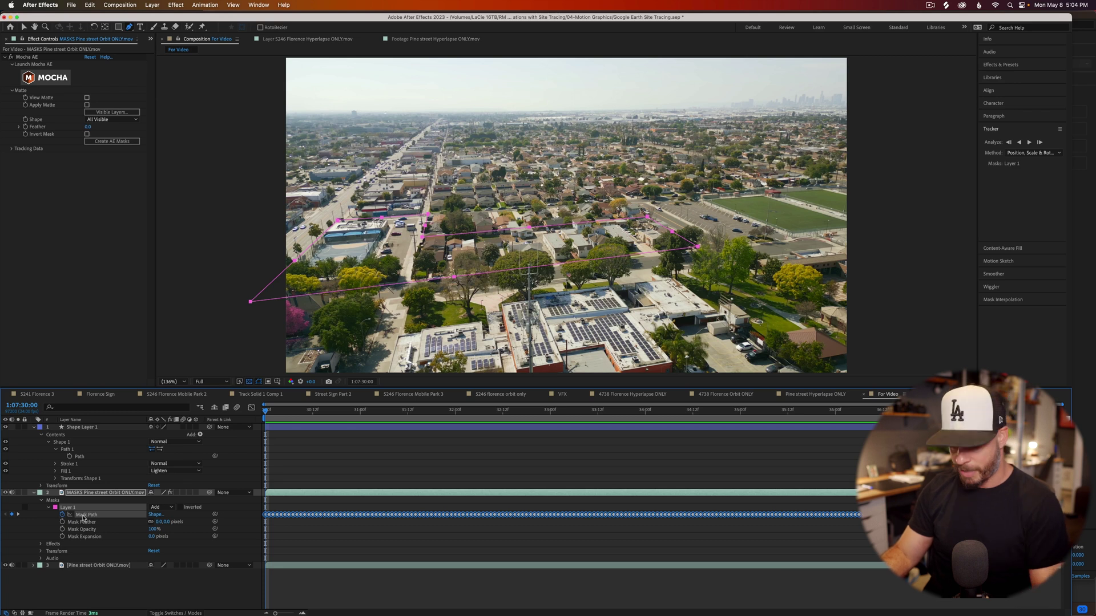
# Copy Layer 1's Mask Path keyframes and paste them into Shape Layer 1's Path
pyautogui.press('super')
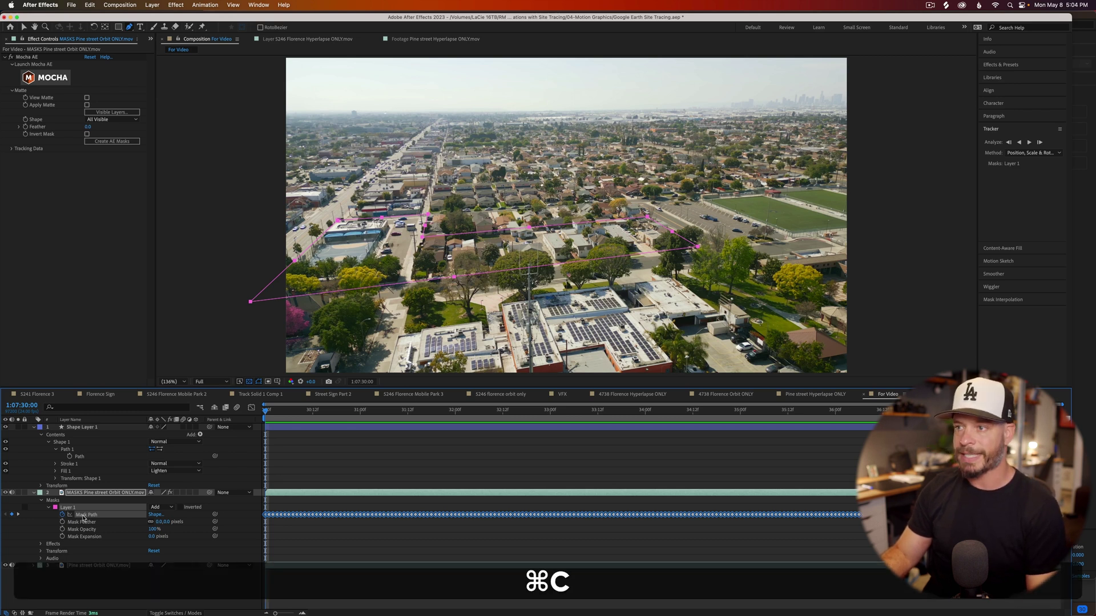
pyautogui.click(278, 429)
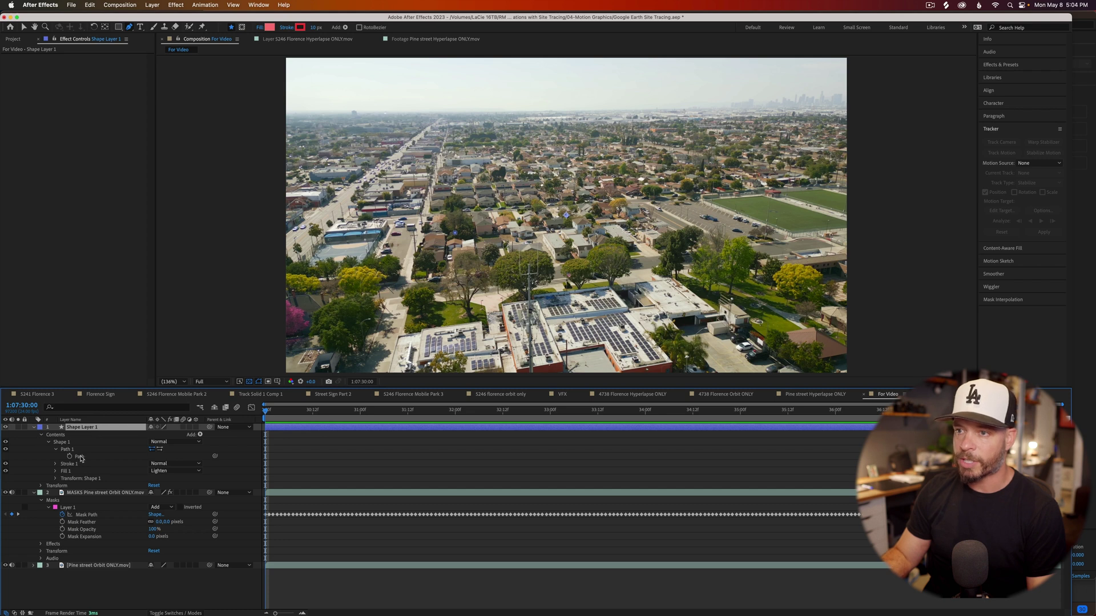
pyautogui.click(80, 457)
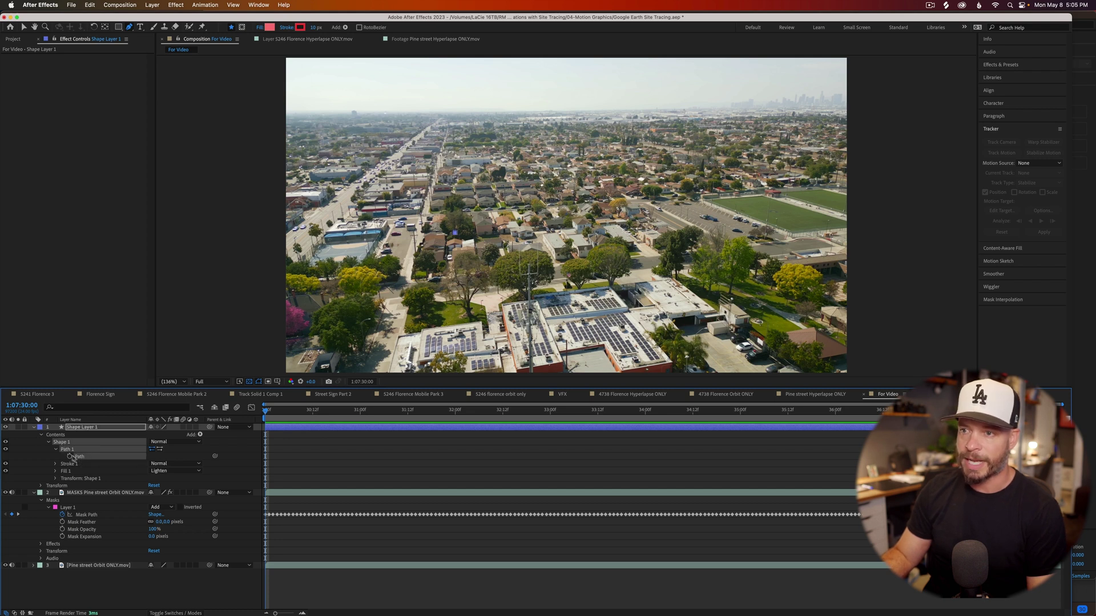
pyautogui.press('super')
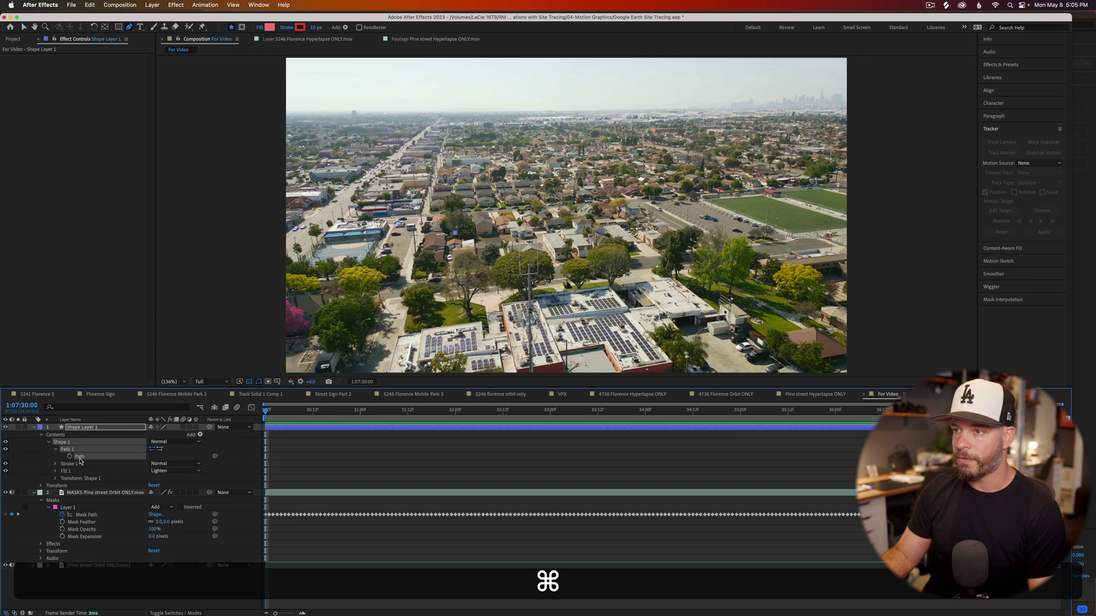
pyautogui.press('super+v')
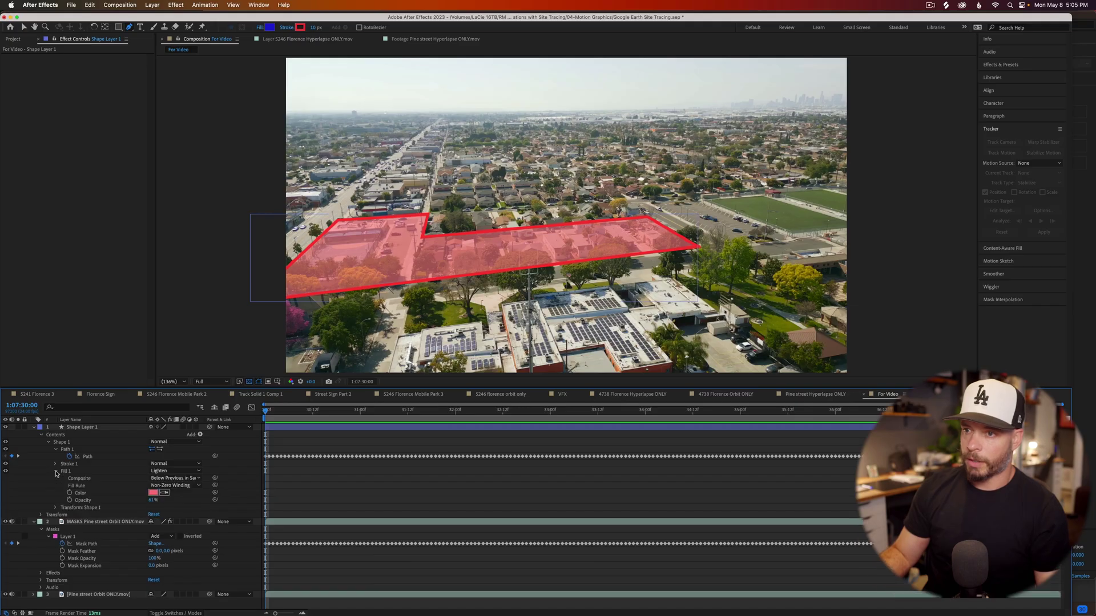
# Try a darker red fill colour, then cancel to keep the lighter pink fill
pyautogui.click(153, 492)
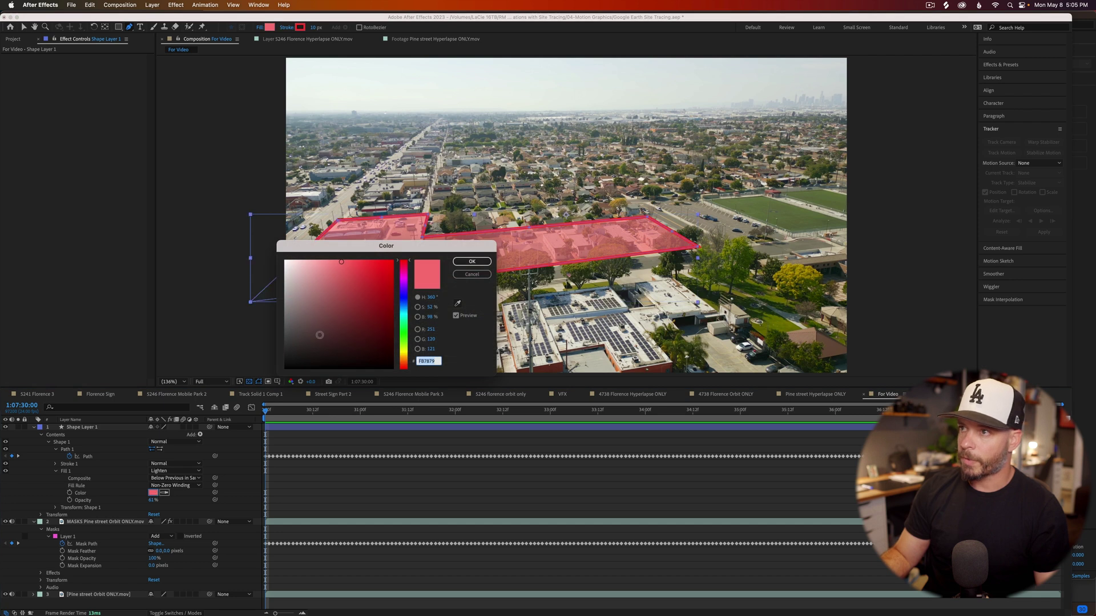
pyautogui.click(341, 308)
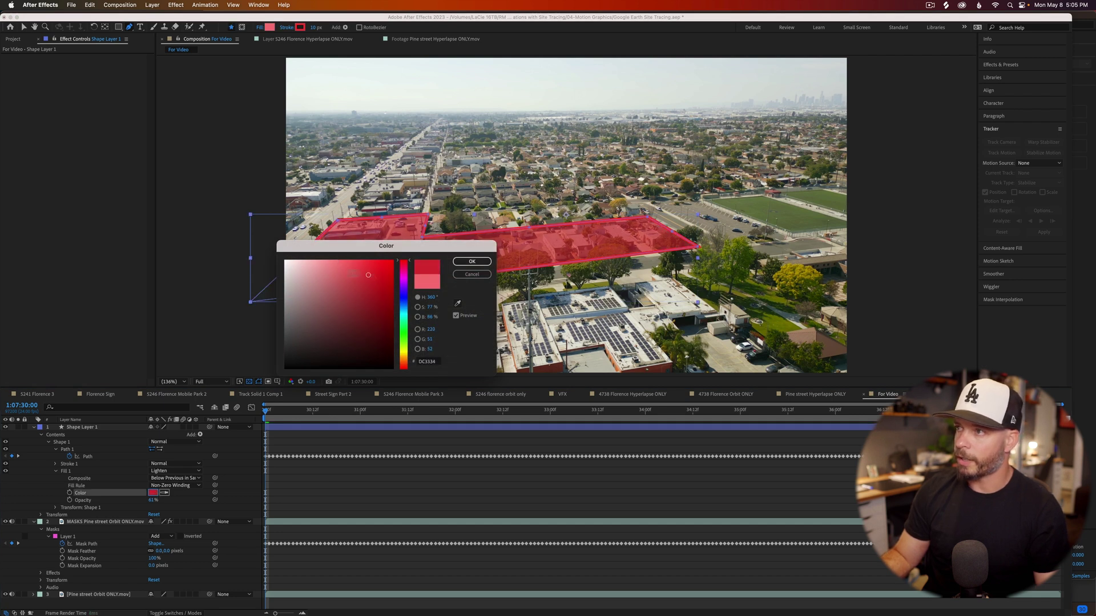
pyautogui.moveTo(368, 275)
pyautogui.mouseDown()
pyautogui.moveTo(361, 350)
pyautogui.moveTo(330, 307)
pyautogui.moveTo(354, 327)
pyautogui.moveTo(368, 268)
pyautogui.mouseUp()
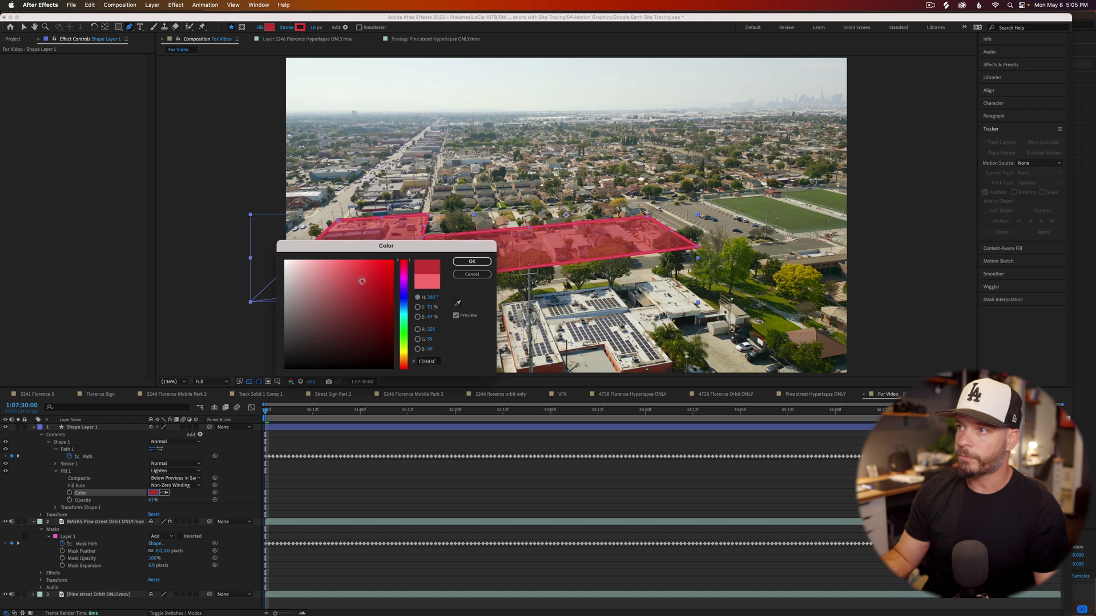
pyautogui.click(468, 275)
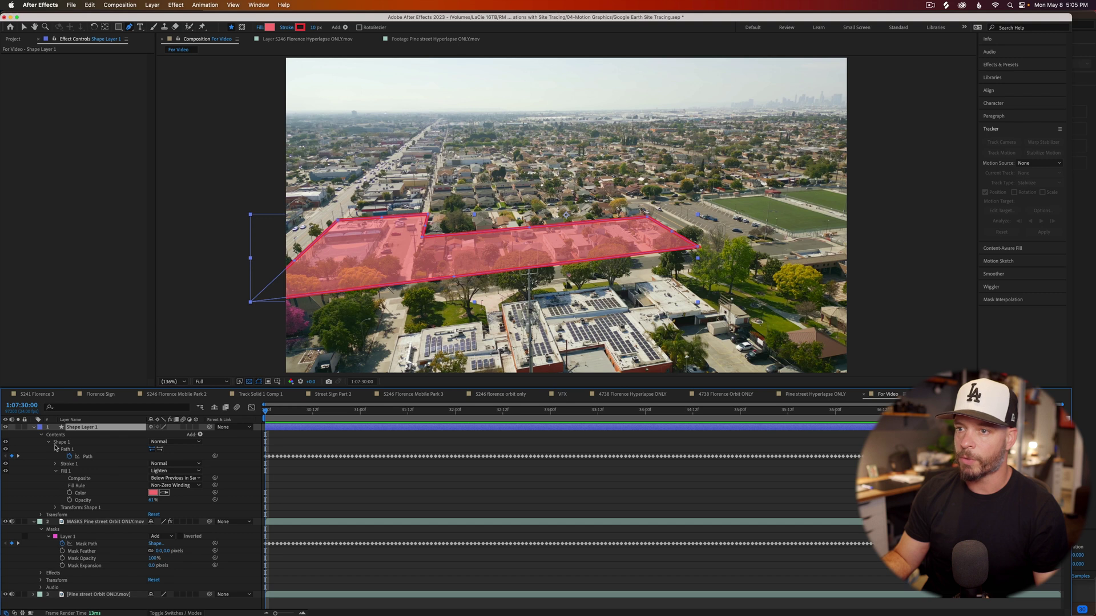
pyautogui.click(55, 472)
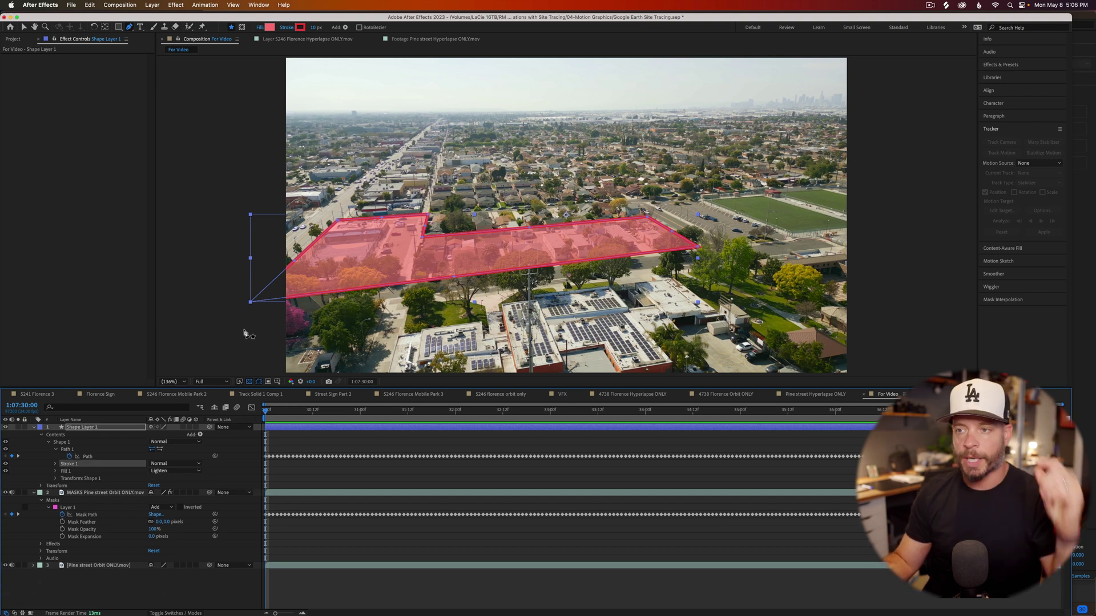
# Make Stroke 1 dashed with a width of 4 and round caps
pyautogui.click(55, 464)
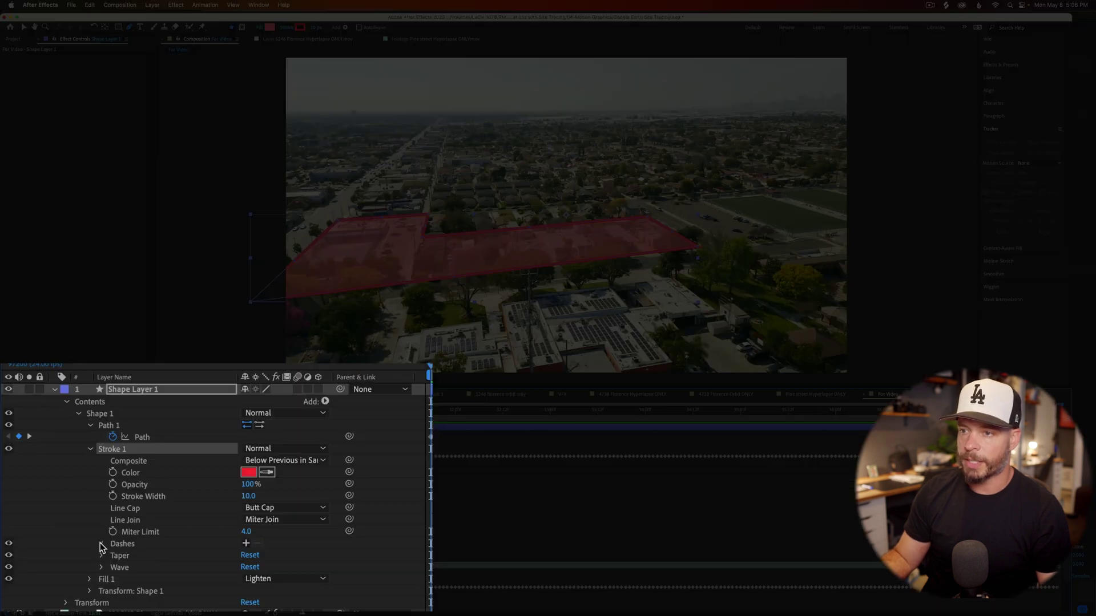
pyautogui.click(246, 543)
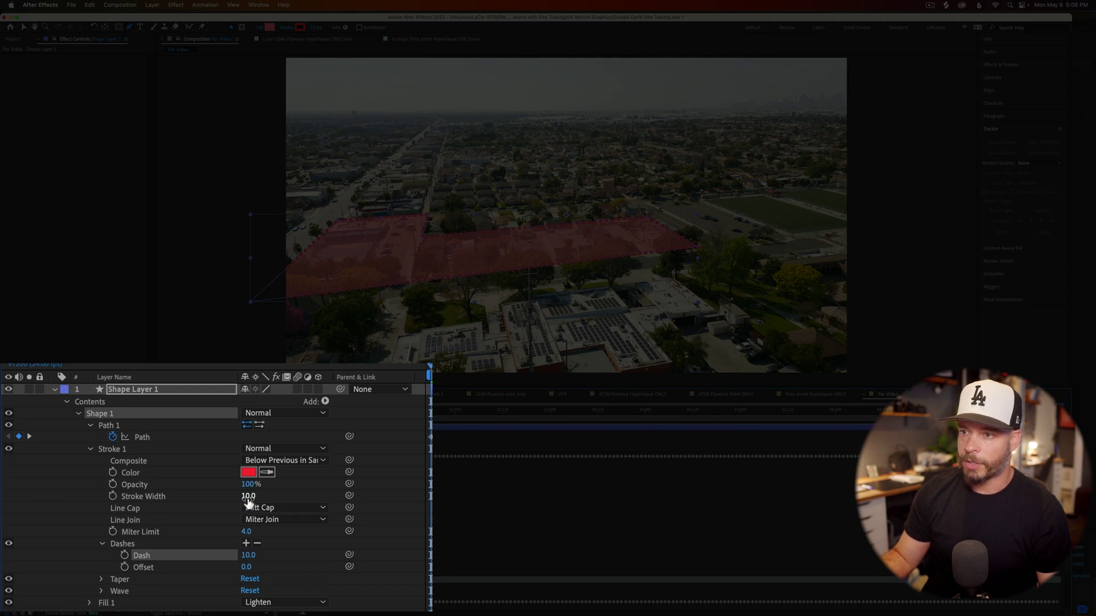
pyautogui.write('4')
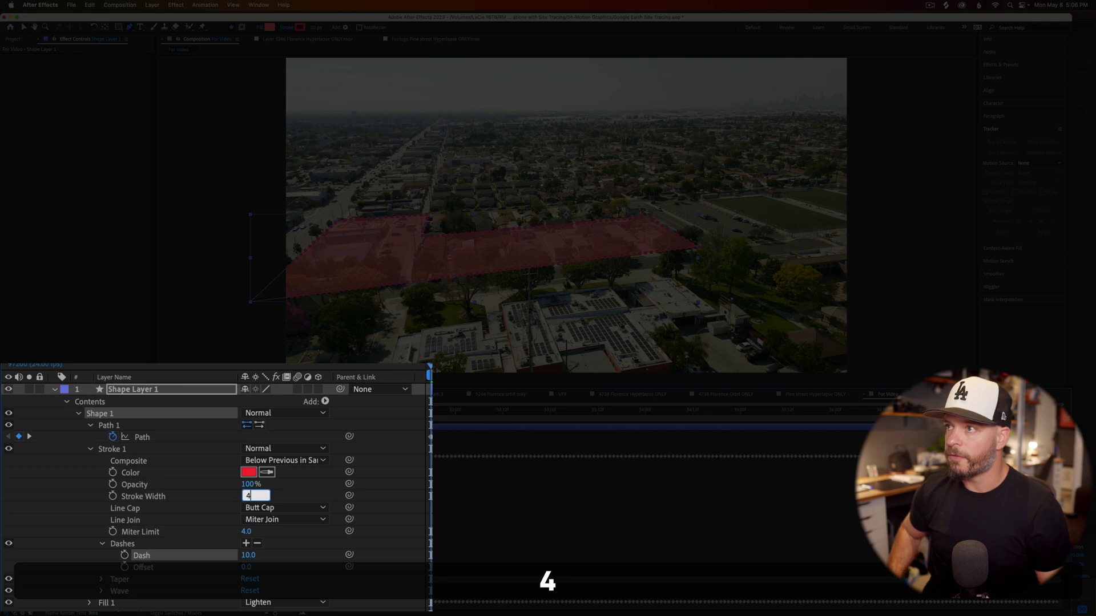
pyautogui.press('Return')
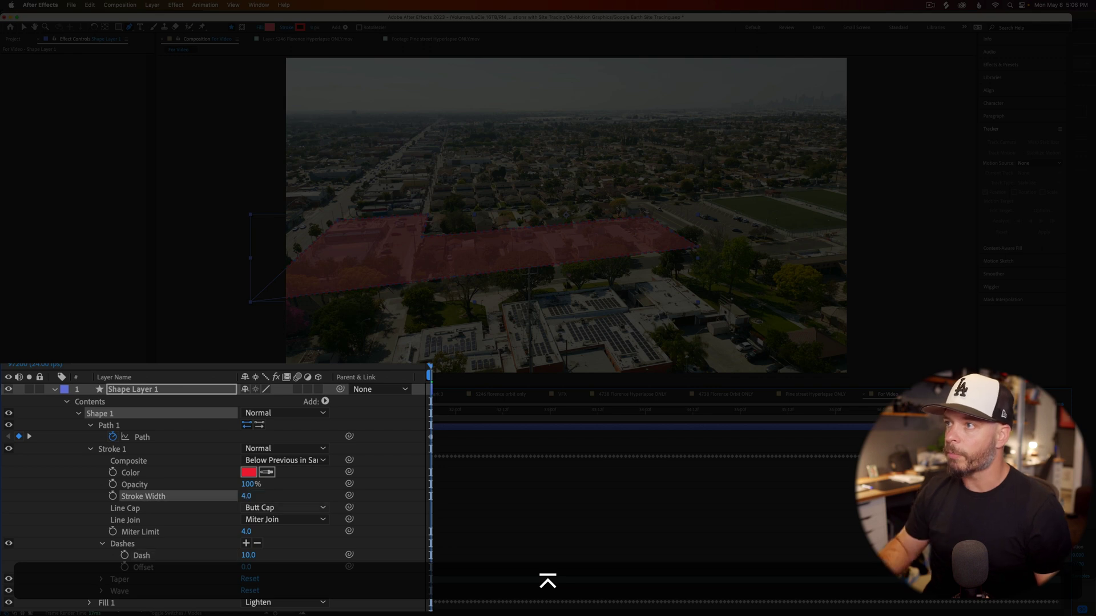
pyautogui.click(276, 507)
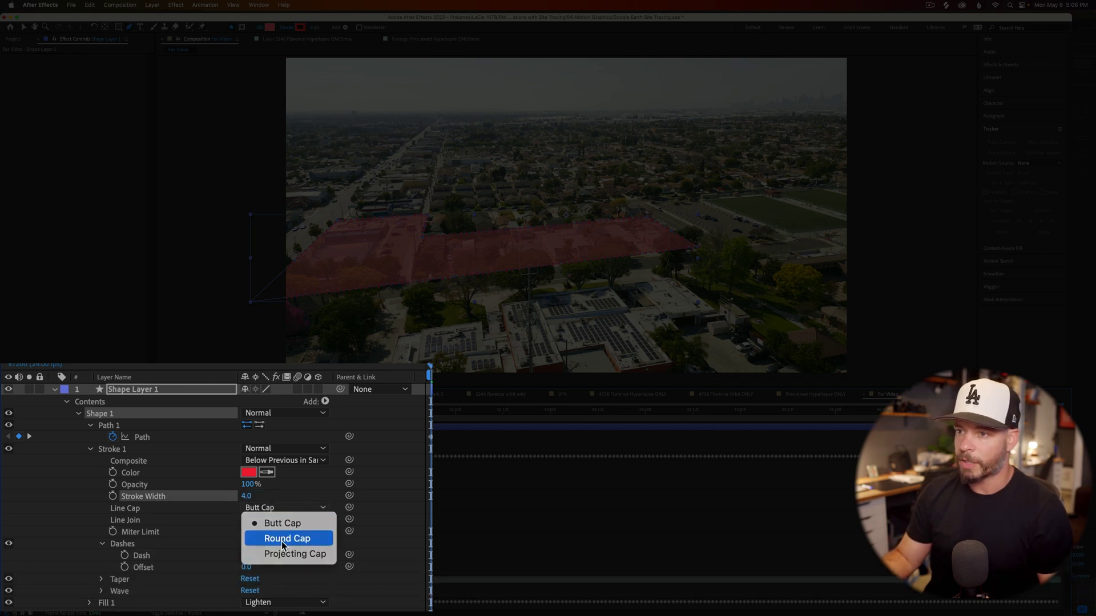